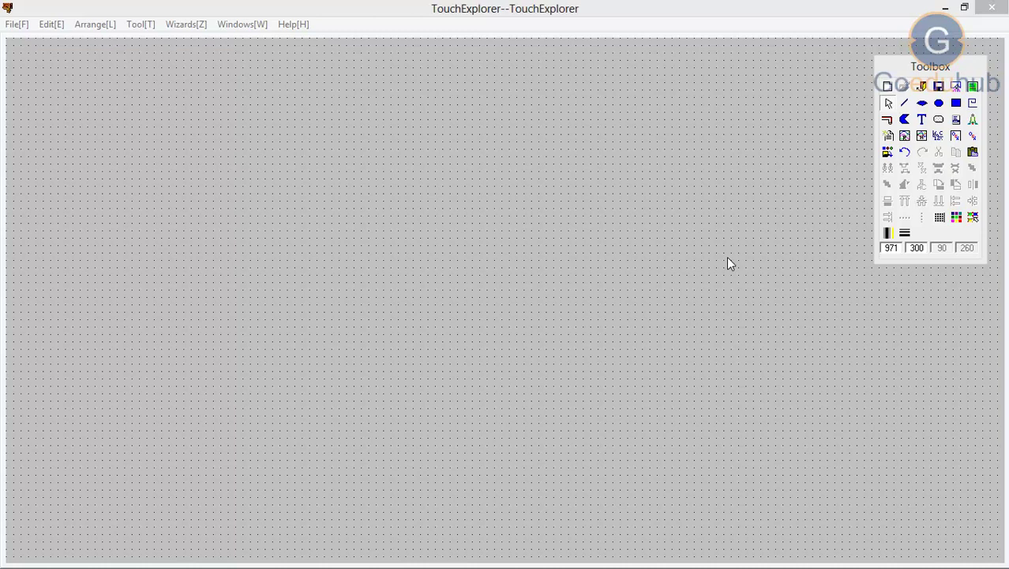
- Draw a horizontal teal rectangle 200 wide and a vertical one 51 by 181
left_click(956, 103)
left_click_drag(346, 179, 494, 209)
left_click(507, 227)
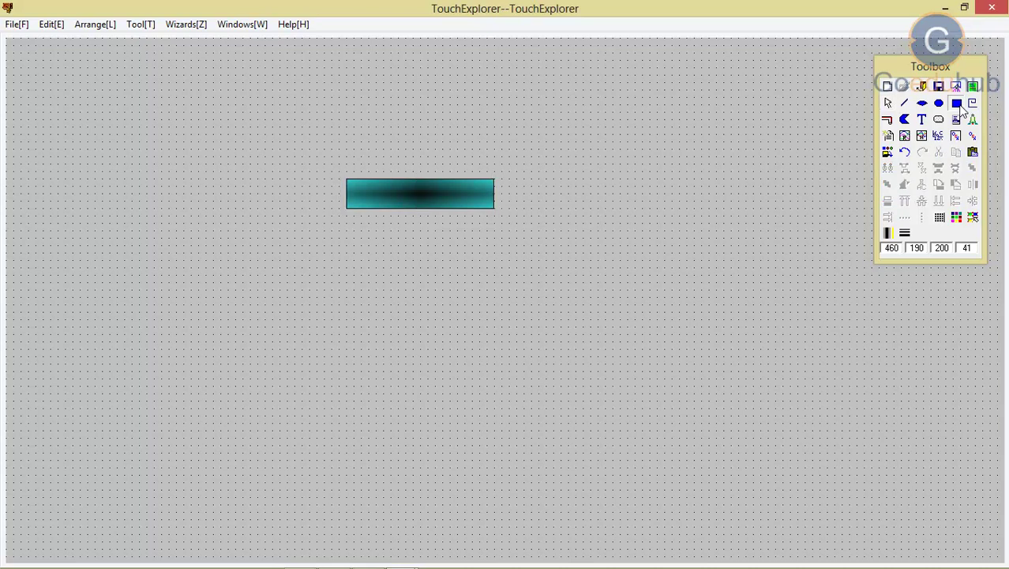
left_click_drag(568, 252, 607, 387)
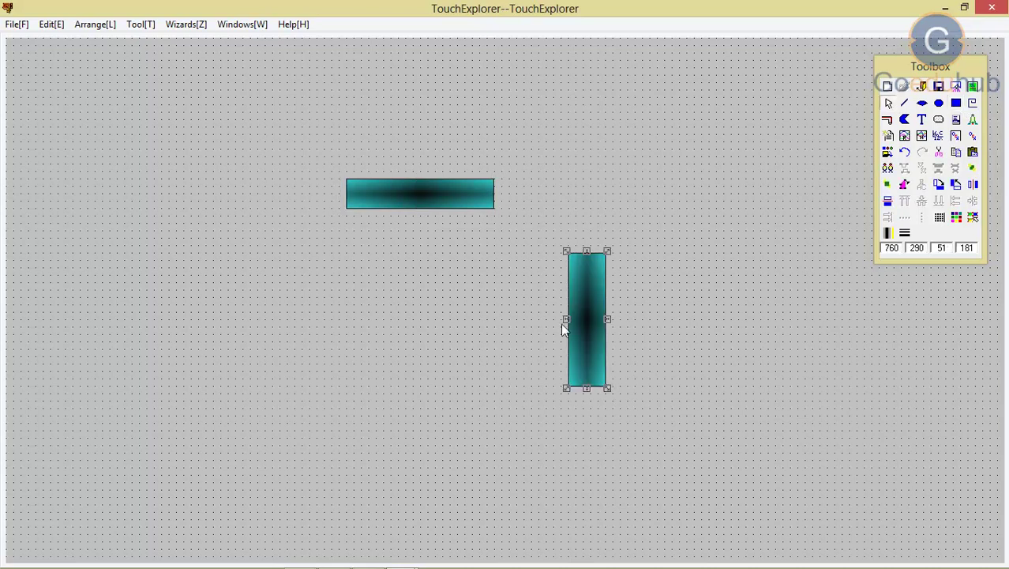
- View each bar's Animation Links and close them without changes
left_click(418, 182)
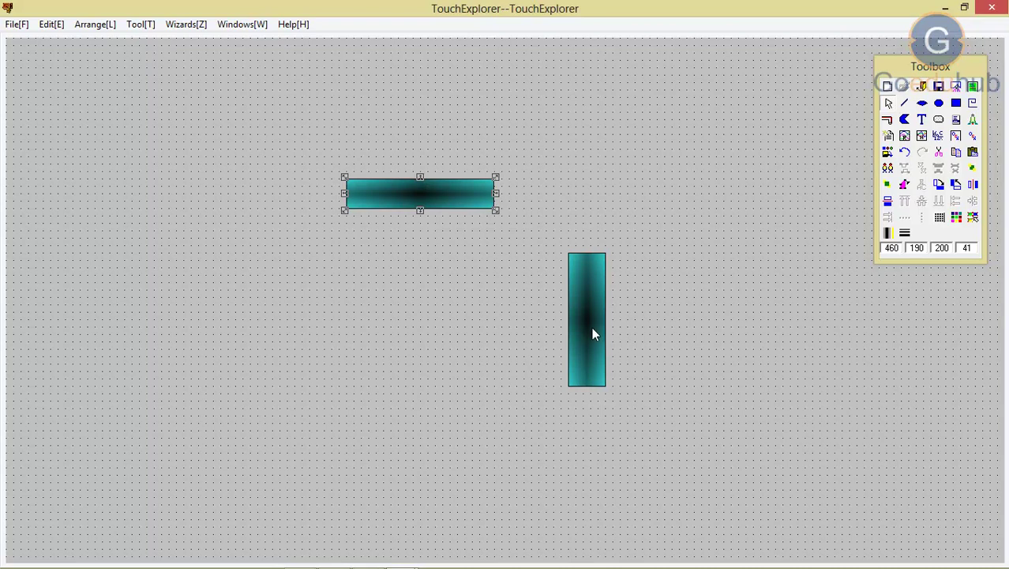
left_click(591, 328)
left_click(428, 203)
double_click(428, 197)
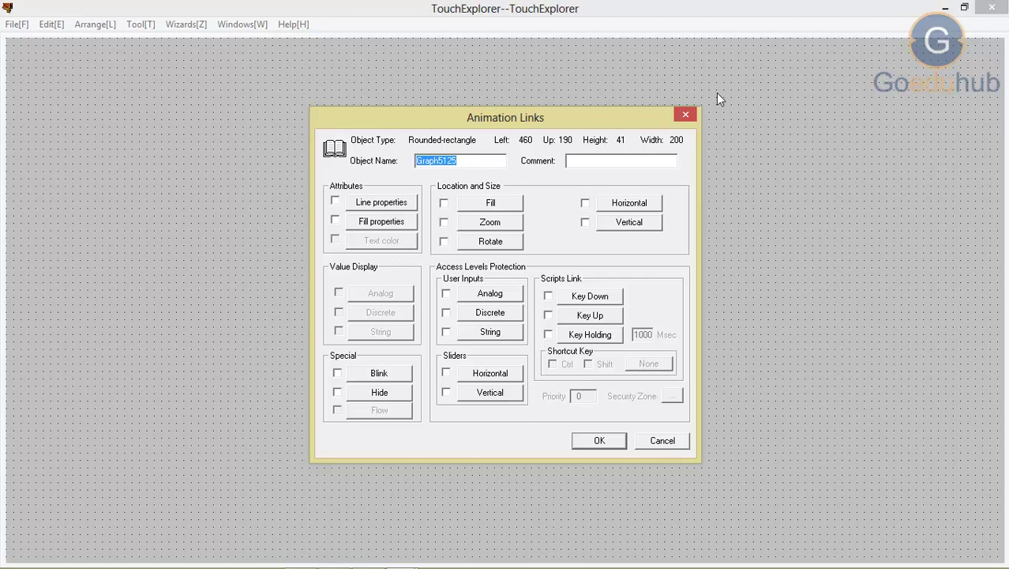
left_click(686, 117)
left_click(581, 349)
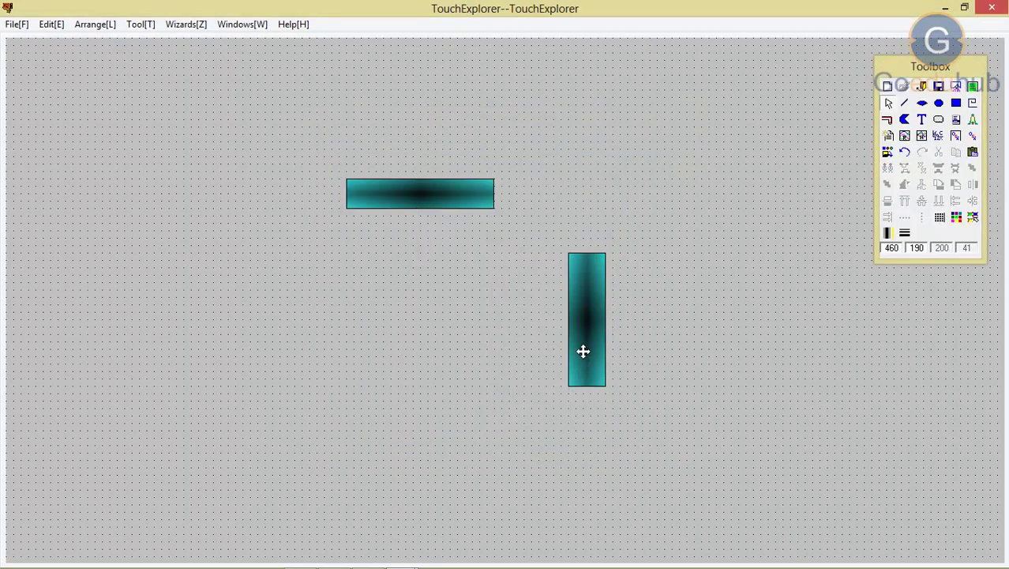
double_click(584, 356)
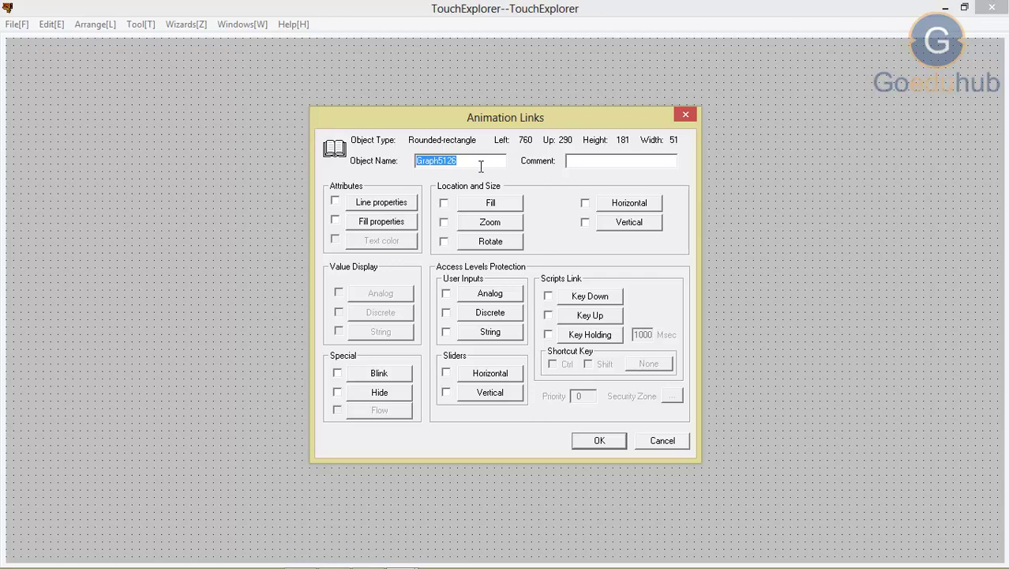
left_click(686, 114)
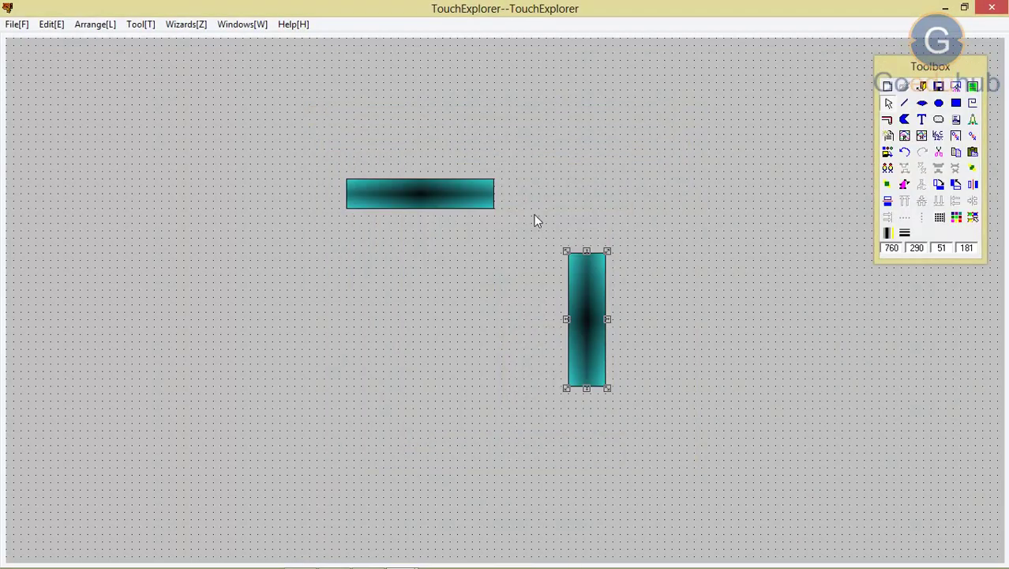
left_click(426, 205)
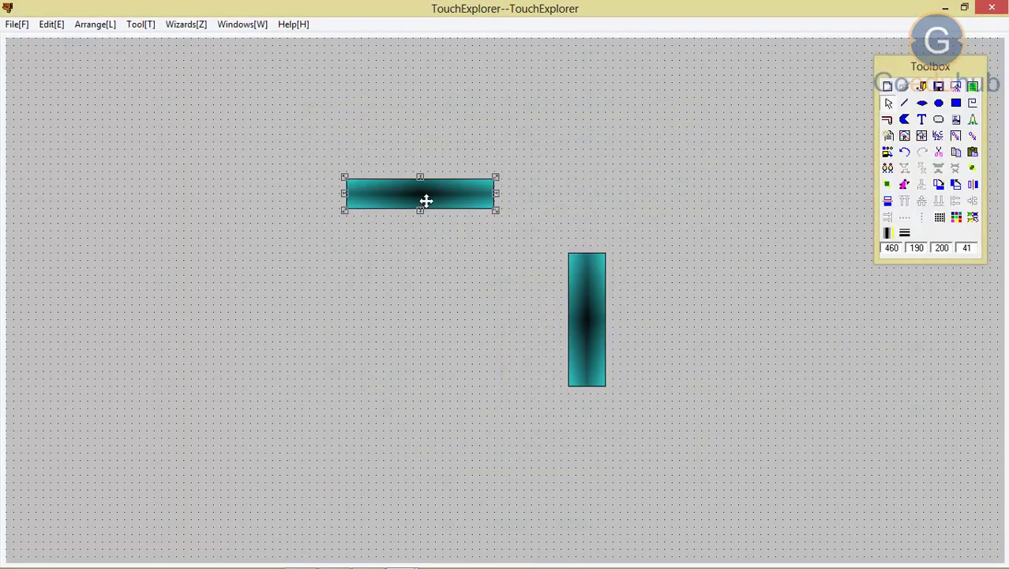
left_click(595, 320)
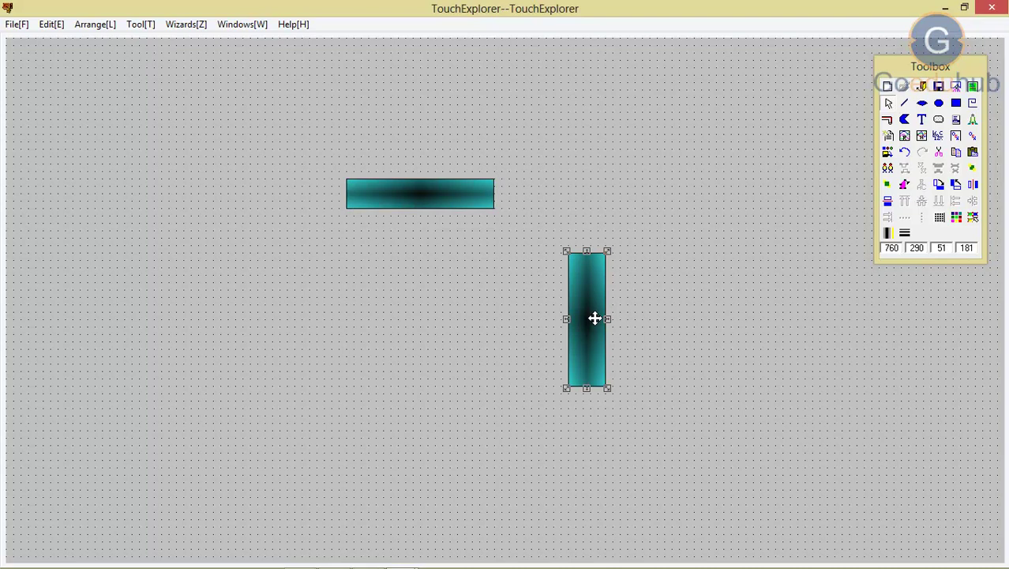
- Nudge the horizontal bar onto the top of the vertical bar
left_click_drag(444, 204, 443, 202)
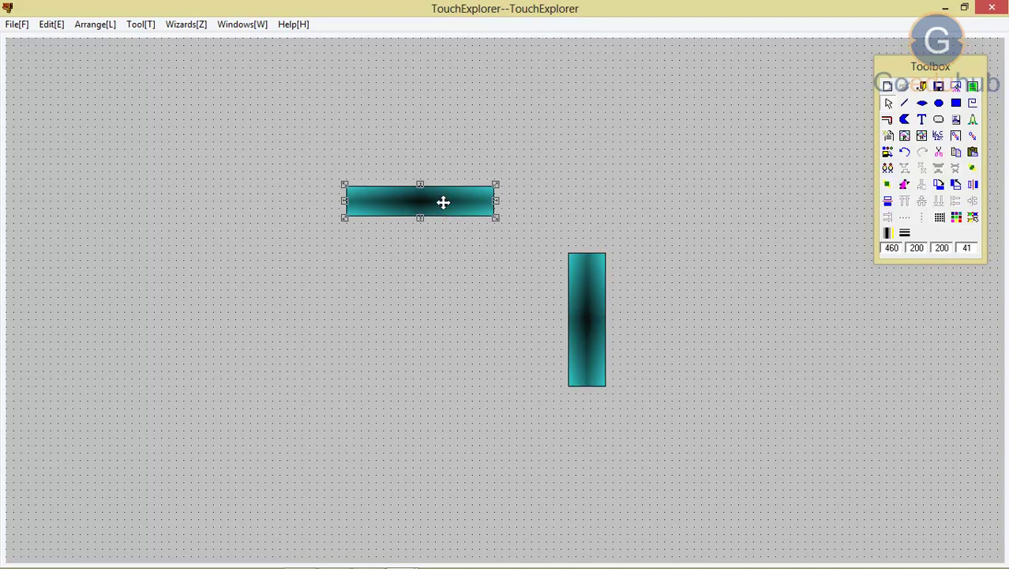
key("Down")
key("Down")
key("Down")
key("Right")
key("Right")
key("Right")
key("Right")
key("Right")
key("Right")
key("Right")
key("Right")
key("Right")
key("Right")
key("Right")
key("Right")
key("Right")
key("Right")
key("Right")
key("Right")
key("Right")
key("Right")
key("Right")
key("Right")
key("Right")
key("Right")
key("Right")
key("Left")
key("Left")
key("Down")
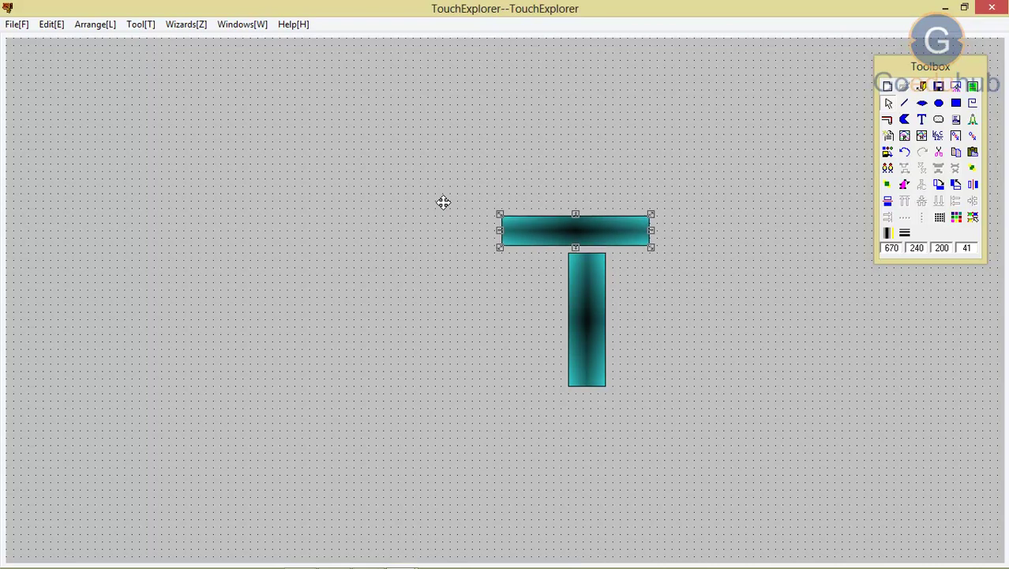
key("Right")
key("Down")
left_click(376, 194)
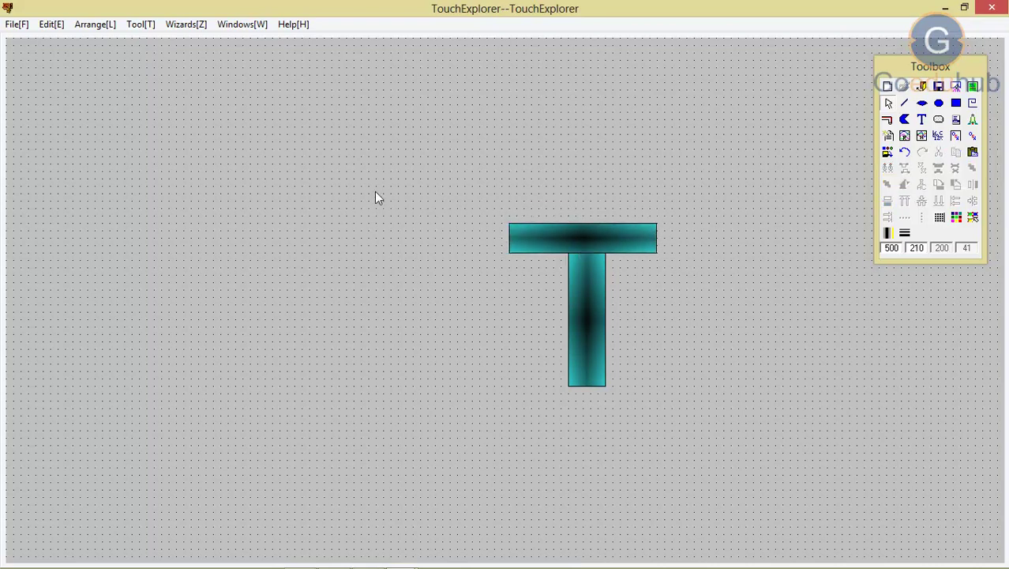
- Stretch the top bar to 211 wide and marquee-select both bars
left_click(648, 241)
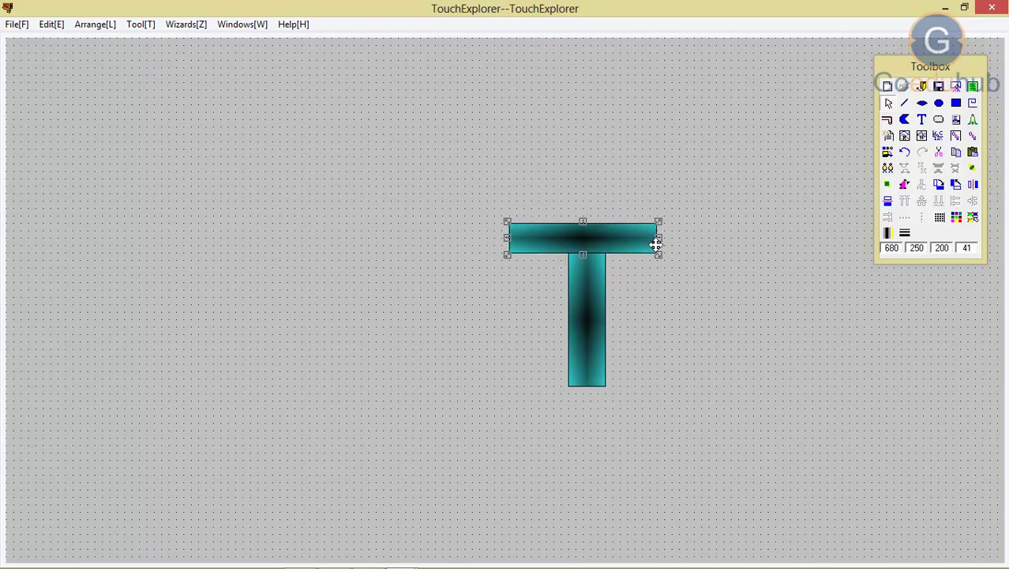
left_click_drag(660, 238, 667, 238)
left_click(476, 219)
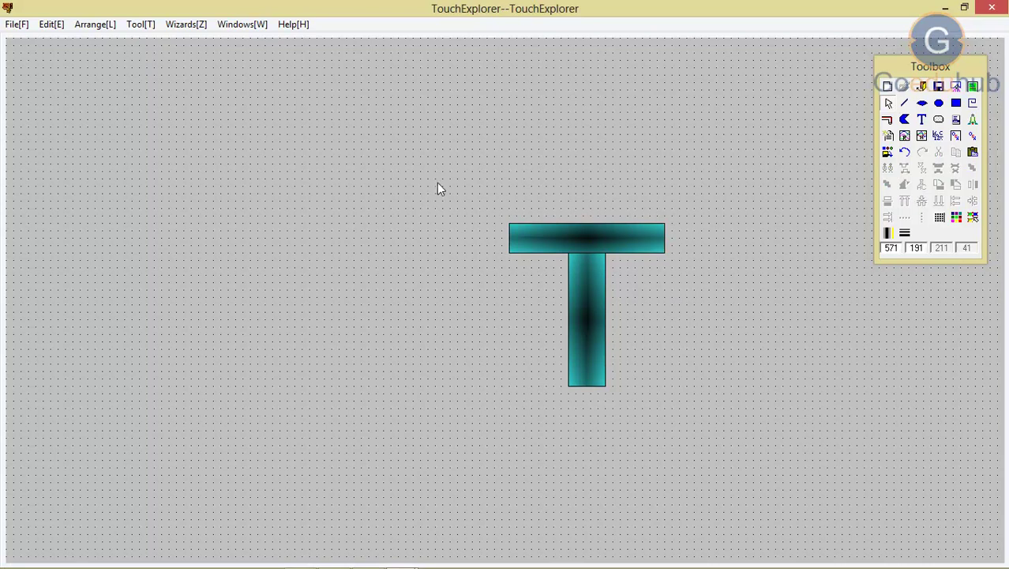
left_click_drag(444, 183, 696, 411)
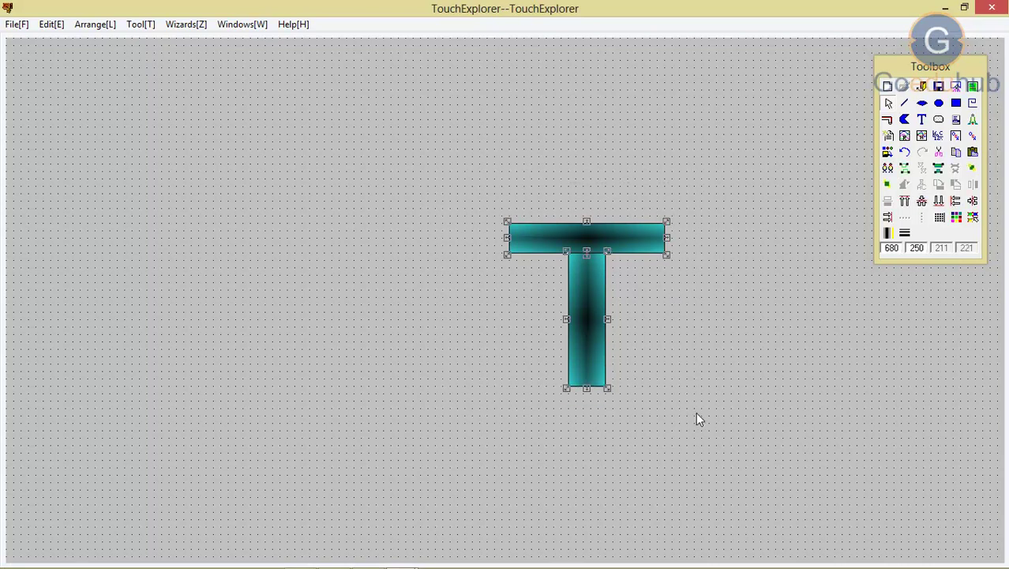
- Combine the two bars into one symbol with Make/break > Make symbol
right_click(578, 284)
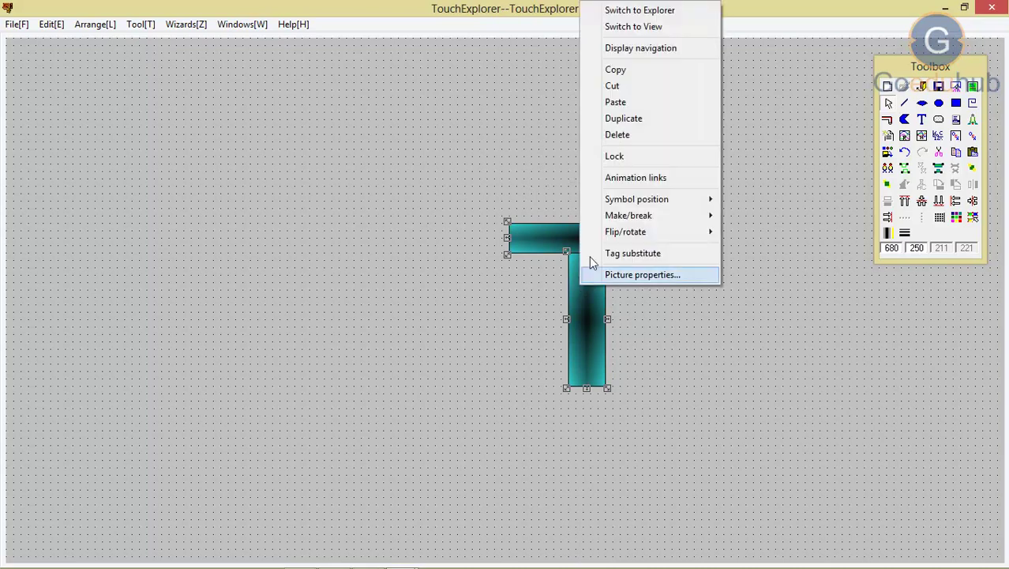
mouse_move(604, 237)
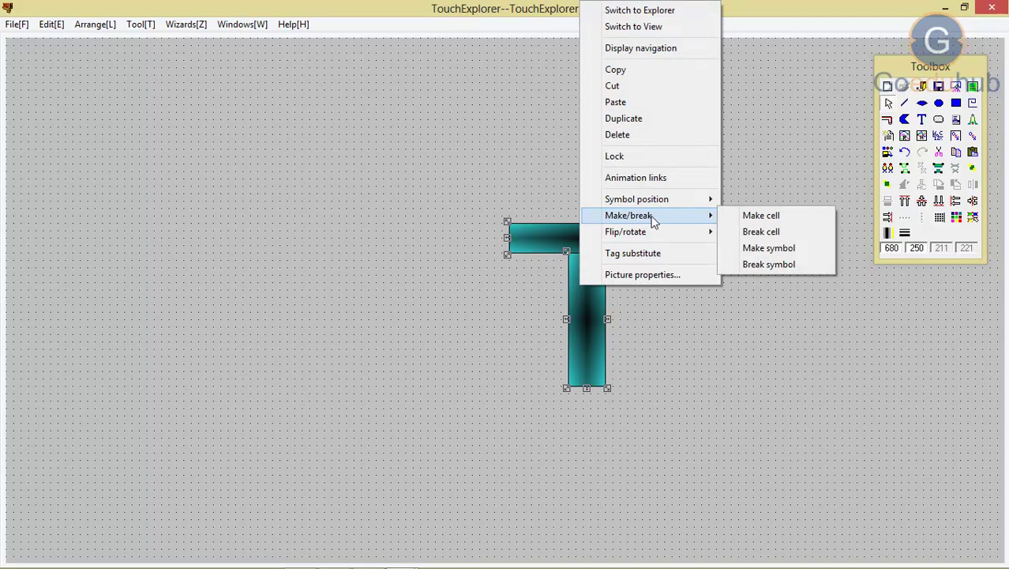
left_click(748, 253)
- Nudge the T symbol left and undo, then view its Animation Links and close them
left_click(328, 280)
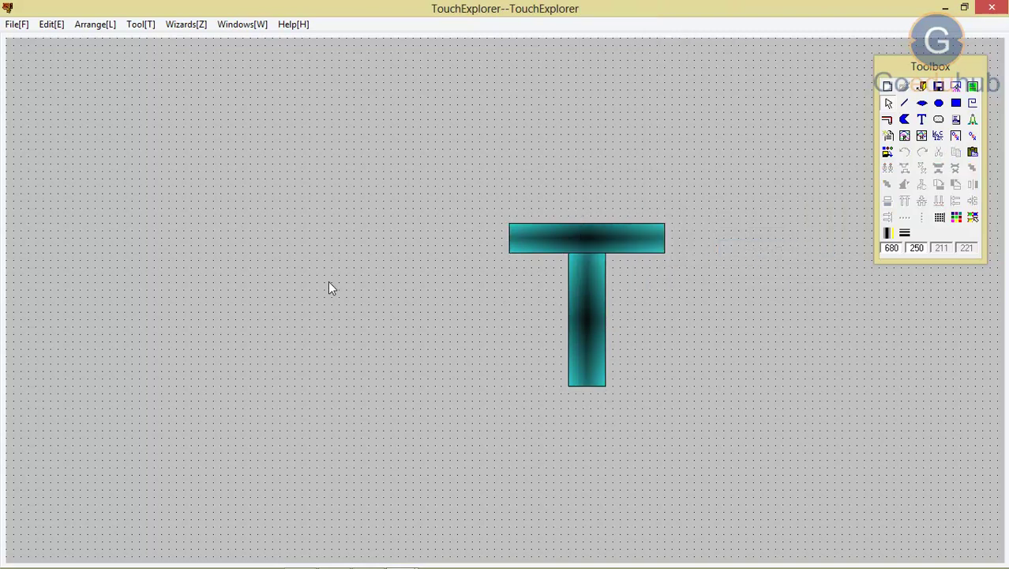
left_click(595, 300)
key("Left")
key("Left")
key("Left")
key("Left")
key("Left")
key("Left")
key("Left")
key("Left")
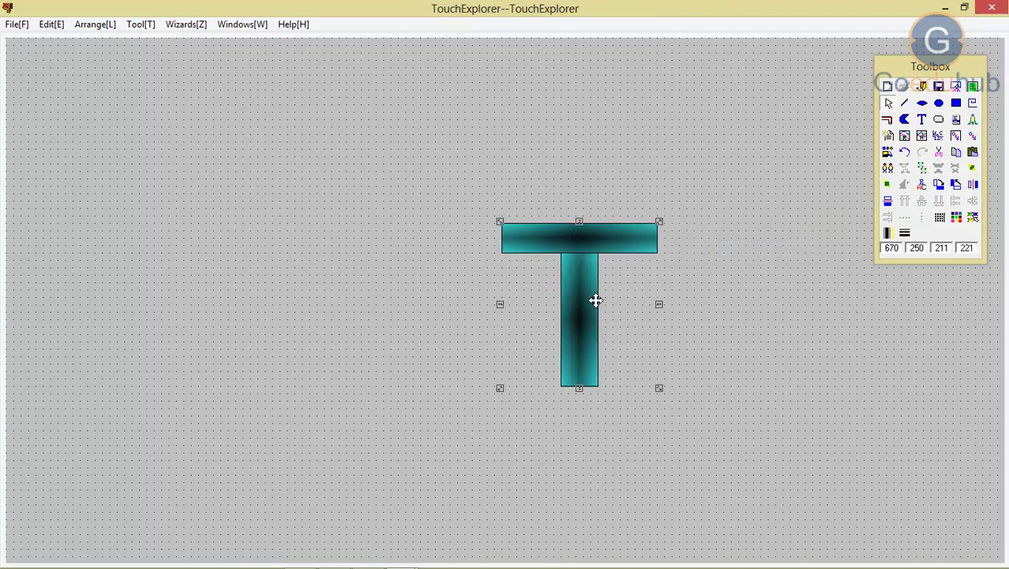
key("ctrl+z")
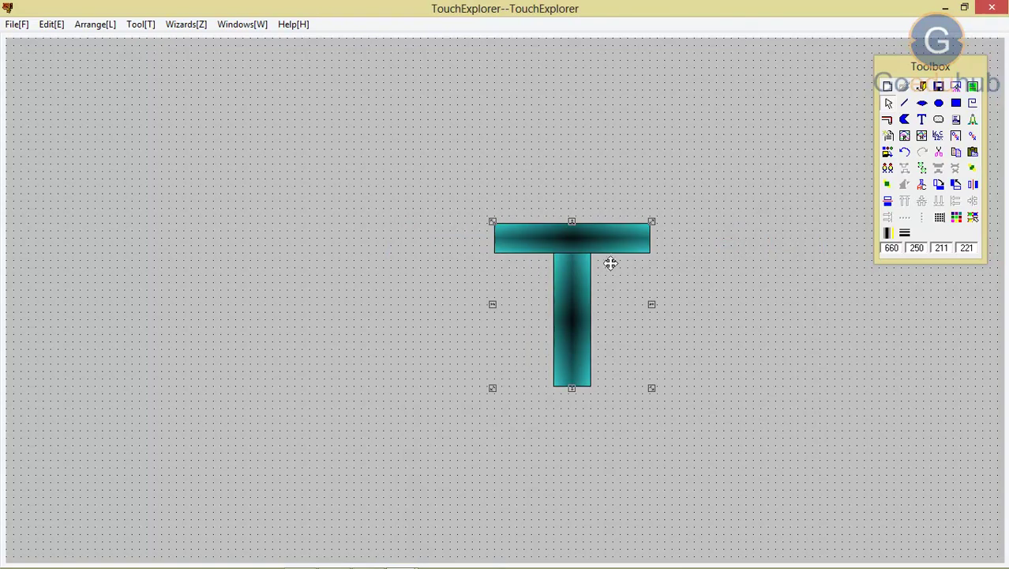
double_click(571, 255)
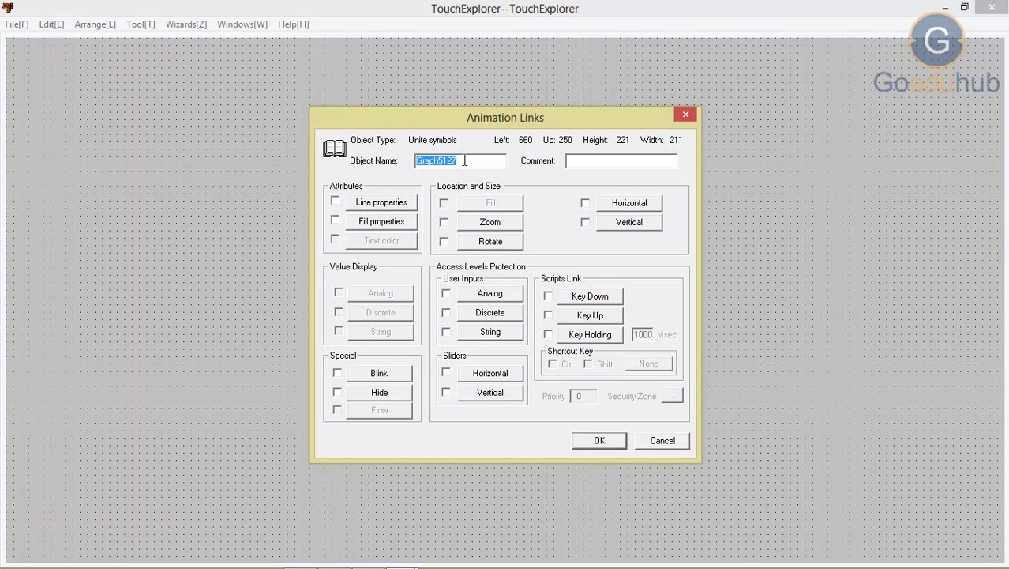
left_click(599, 442)
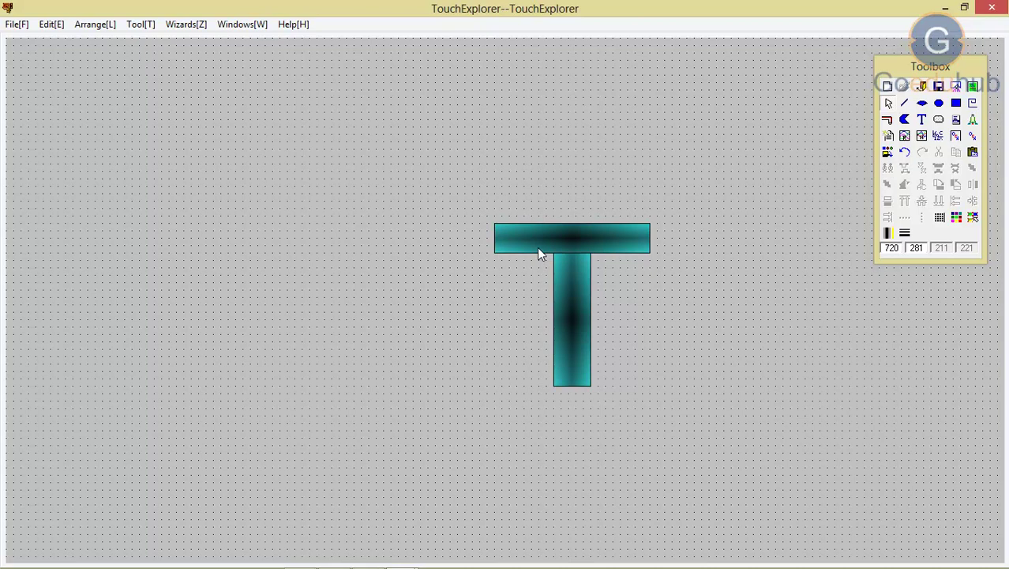
- Break the T symbol back into its two separate bars with Make/break > Break symbol
double_click(539, 251)
left_click(600, 440)
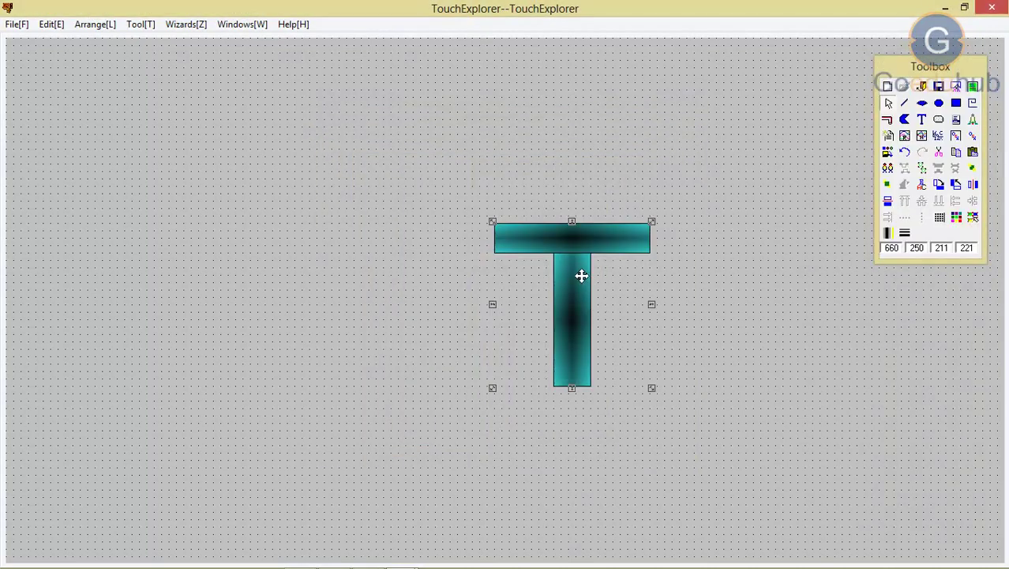
right_click(580, 274)
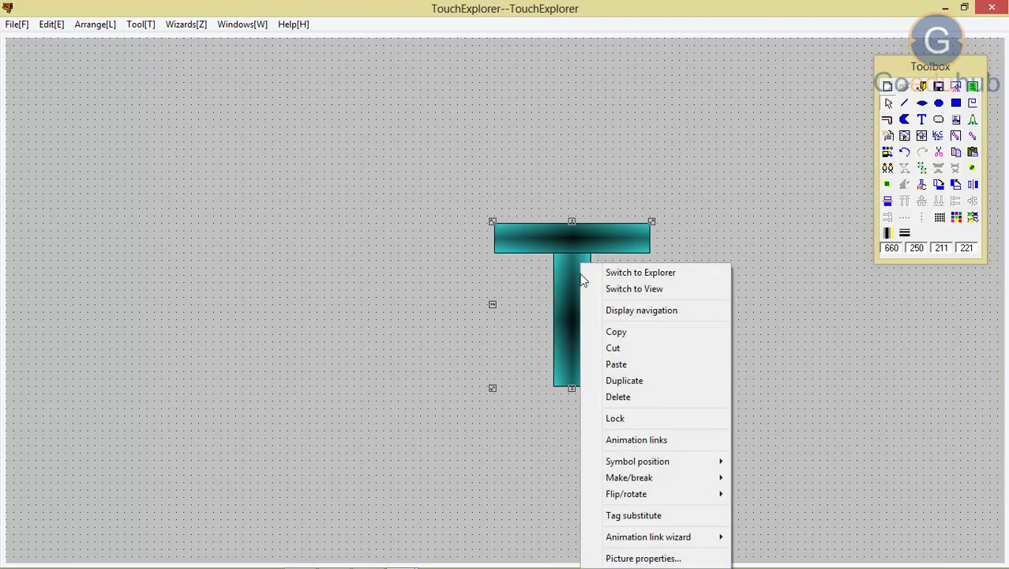
mouse_move(620, 477)
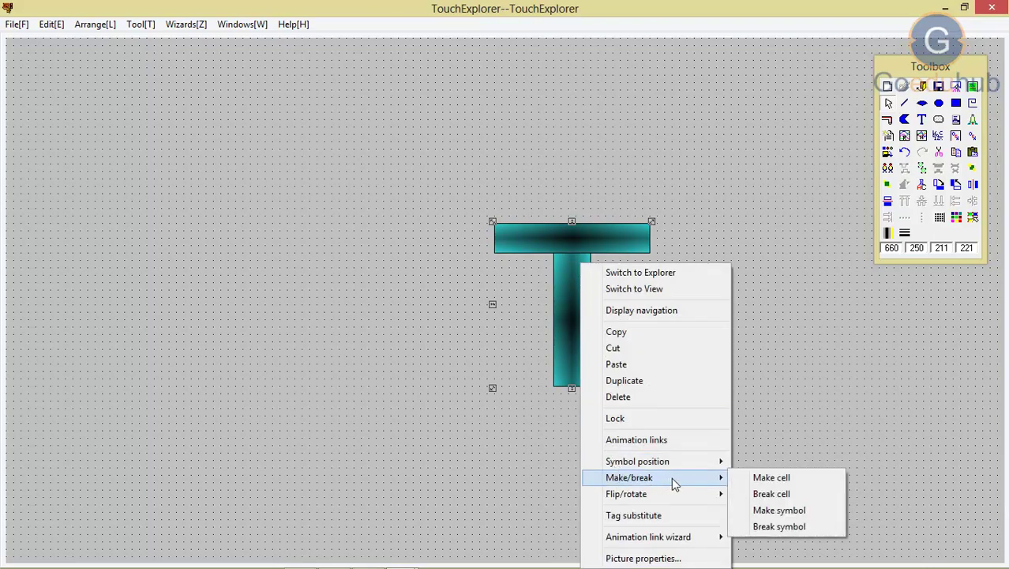
left_click(761, 525)
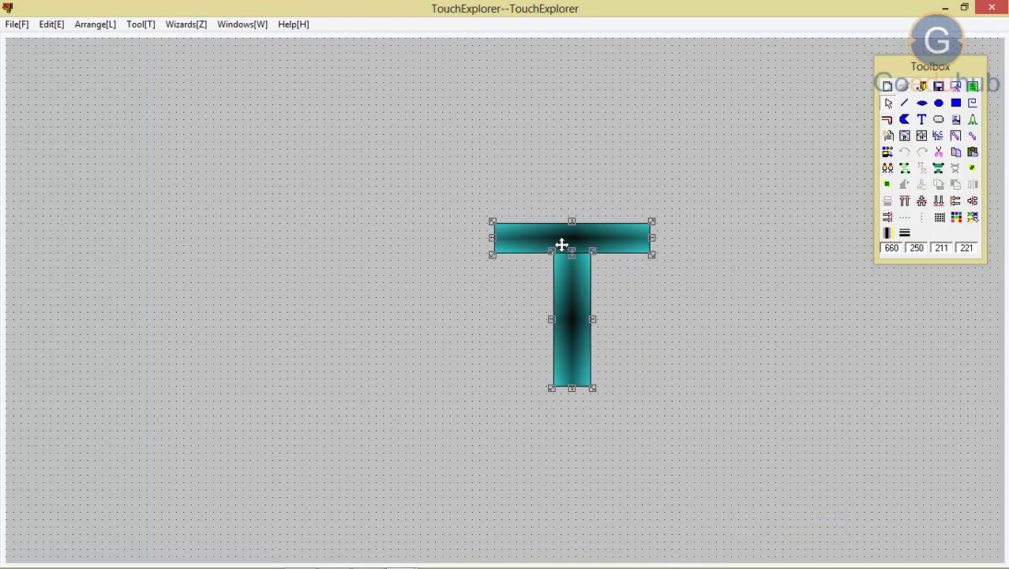
- Test-move the pieces and undo, then select both bars and delete them
left_click_drag(561, 245, 560, 241)
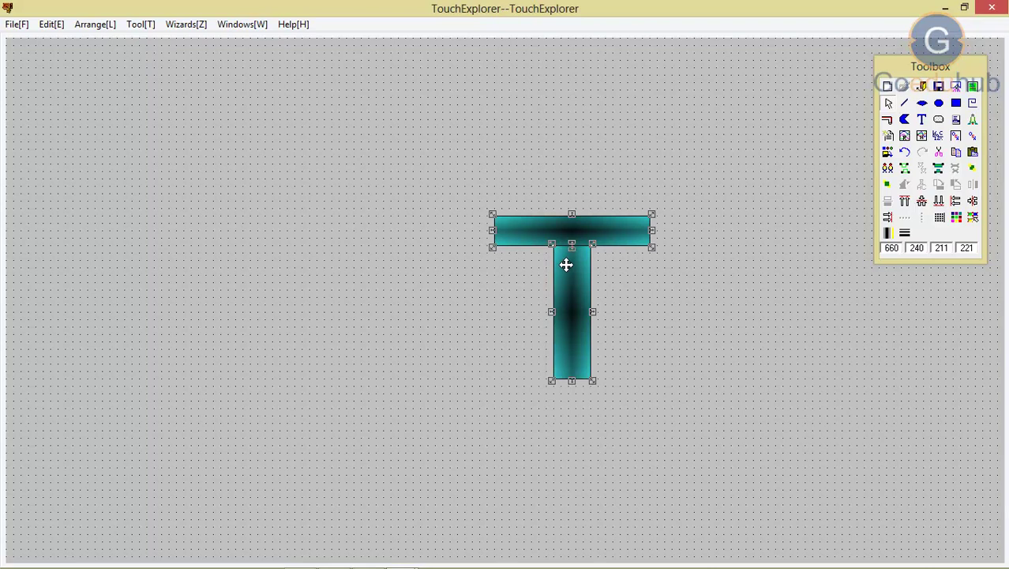
key("ctrl+z")
left_click(327, 153)
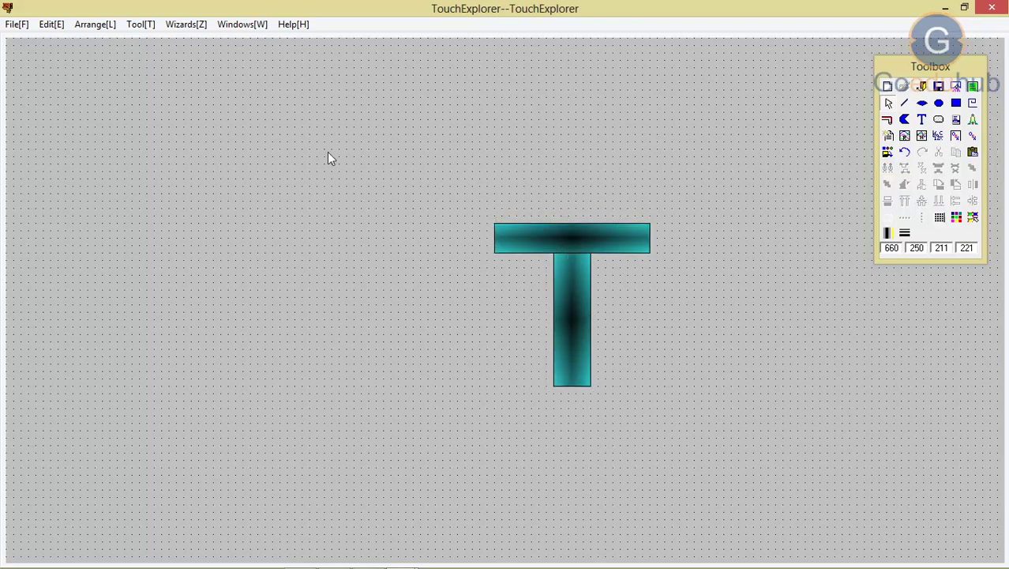
left_click(526, 237)
left_click_drag(525, 235, 524, 236)
key("ctrl+z")
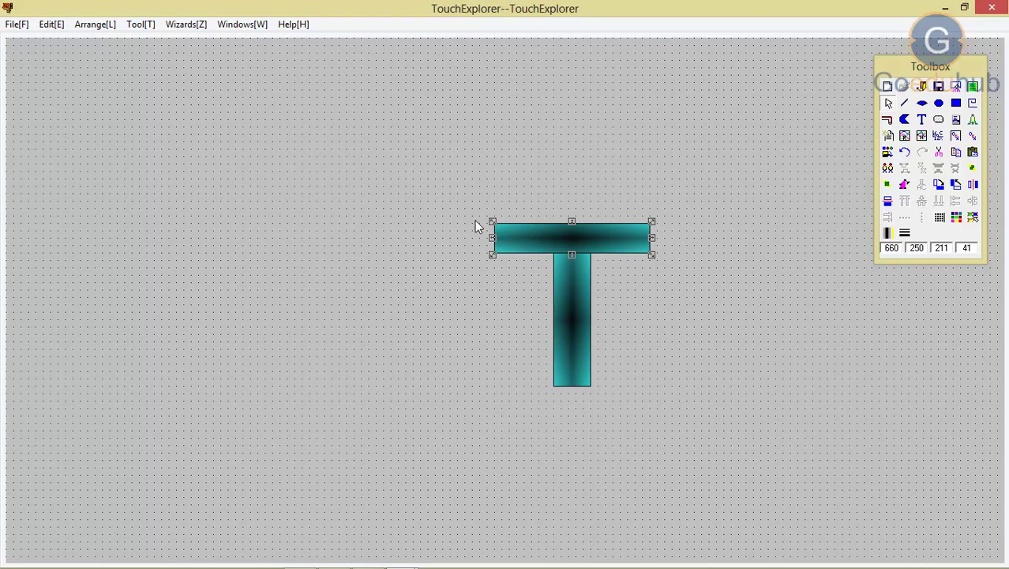
left_click(454, 207)
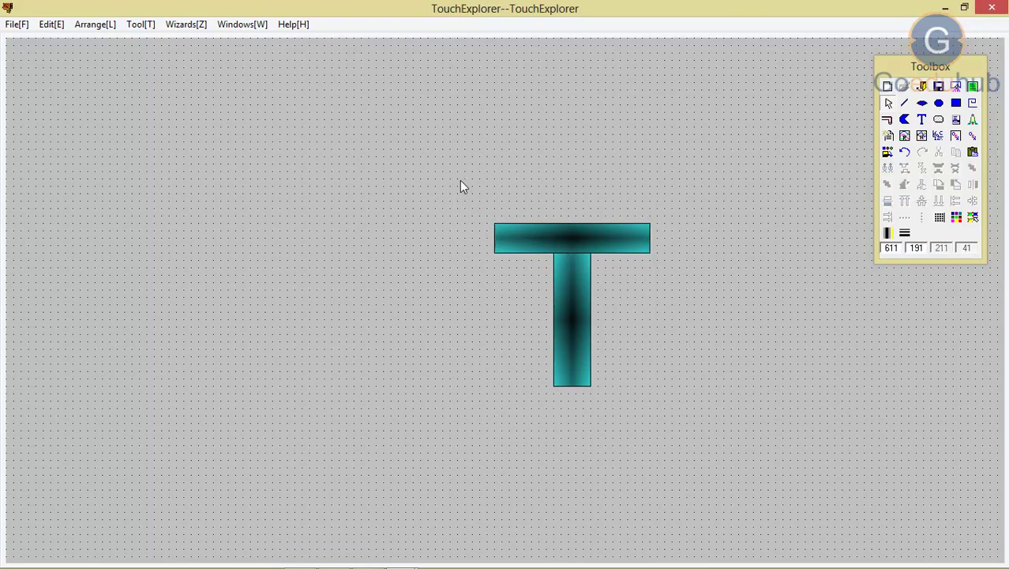
left_click_drag(490, 208, 684, 414)
key("Delete")
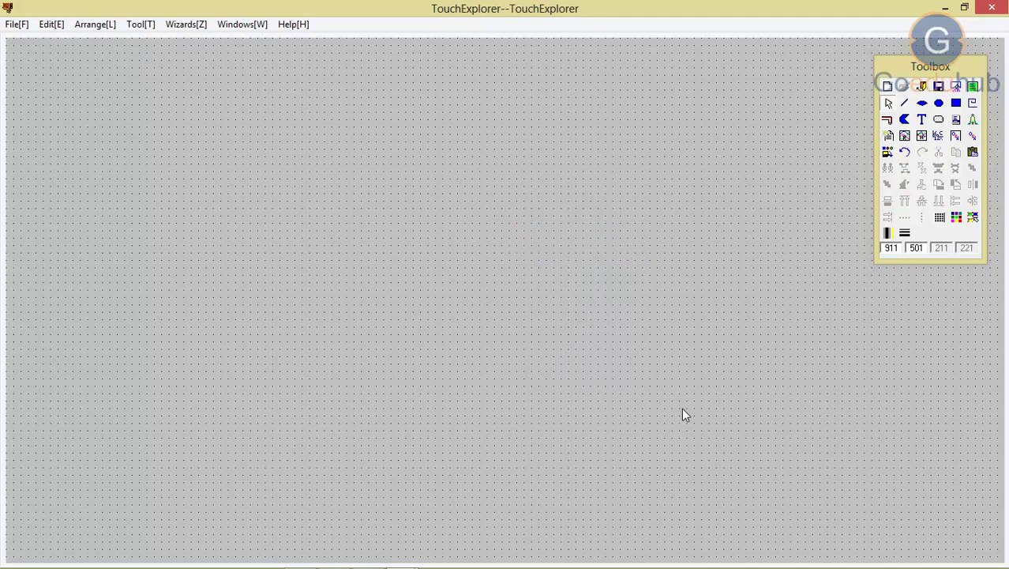
- Draw a tall vertical rounded bar with a 120-by-31 horizontal base across its bottom
left_click(958, 104)
mouse_move(236, 161)
left_mouse_down()
mouse_move(293, 275)
mouse_move(265, 377)
left_mouse_up()
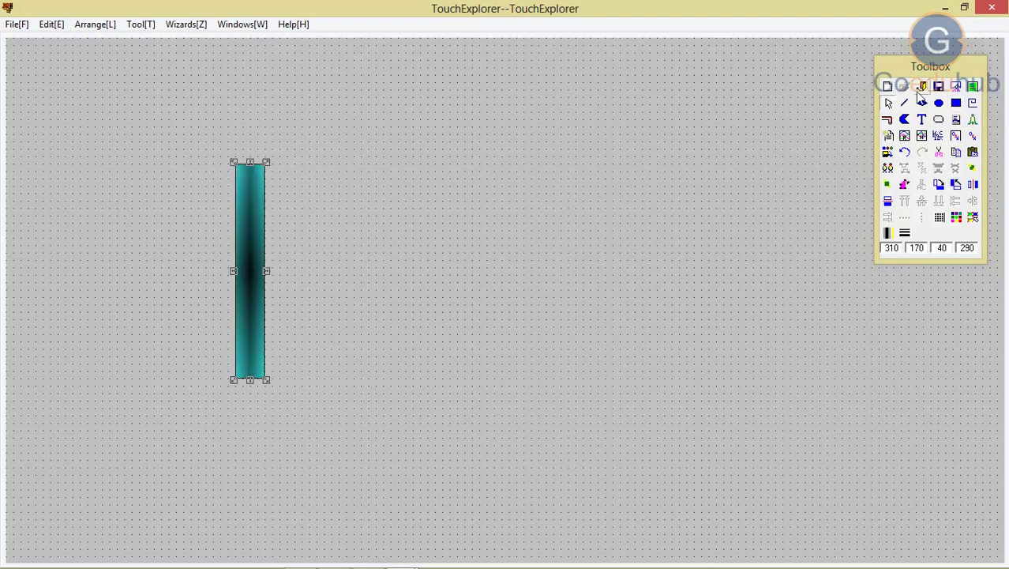
left_click(957, 103)
left_click_drag(206, 357, 294, 379)
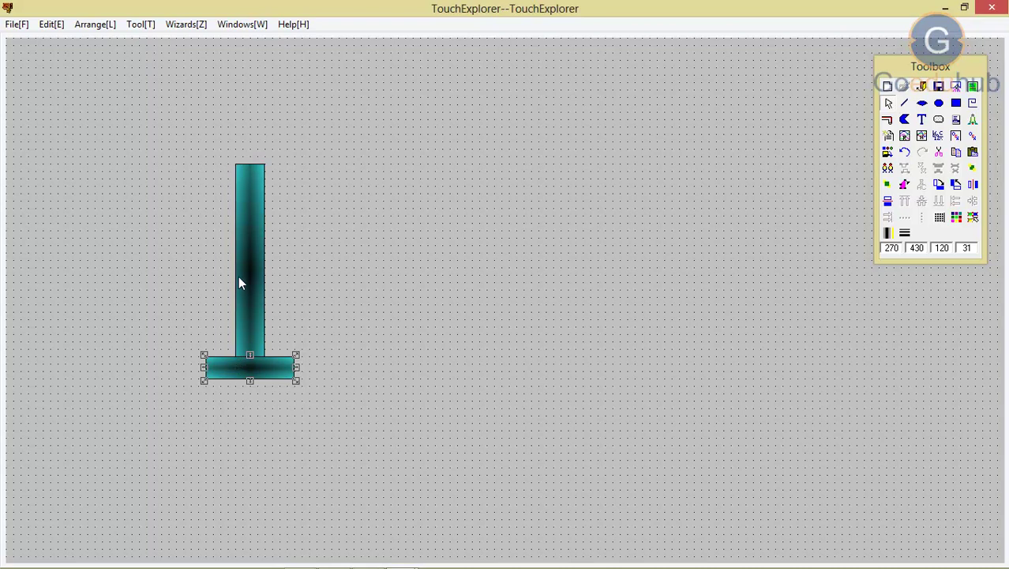
left_click_drag(254, 368, 253, 369)
left_click_drag(255, 158, 255, 372)
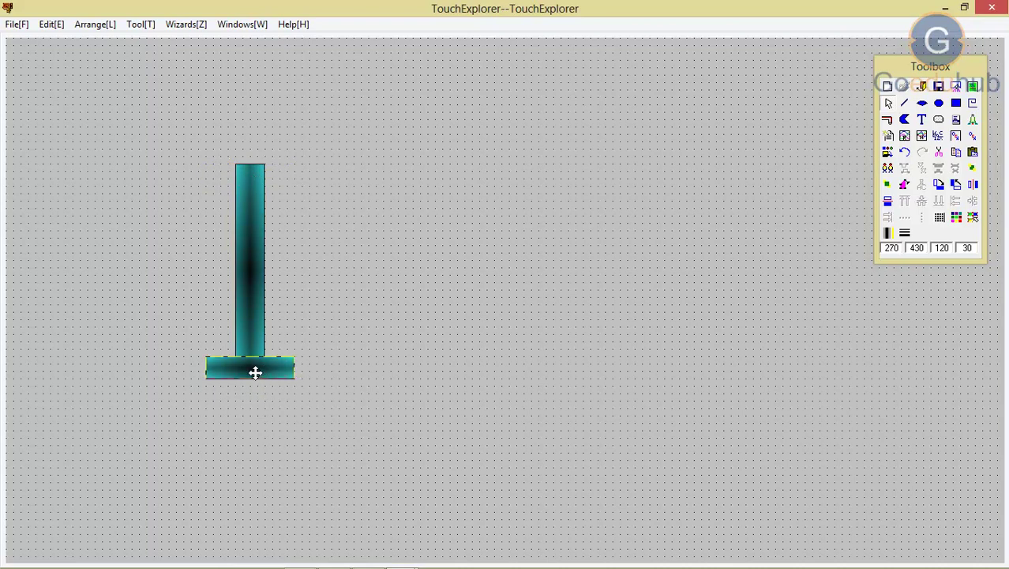
left_click(255, 372)
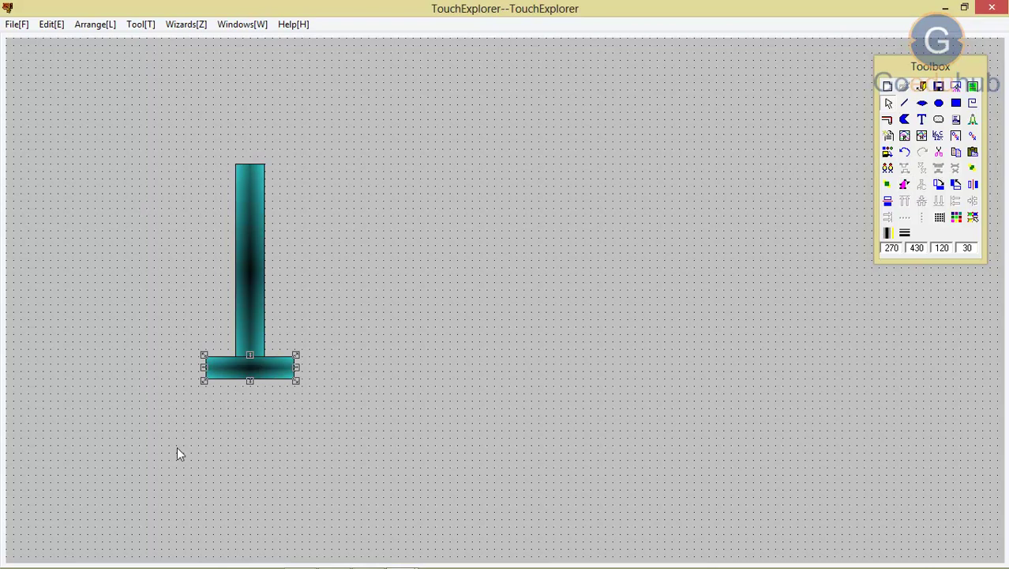
double_click(265, 357)
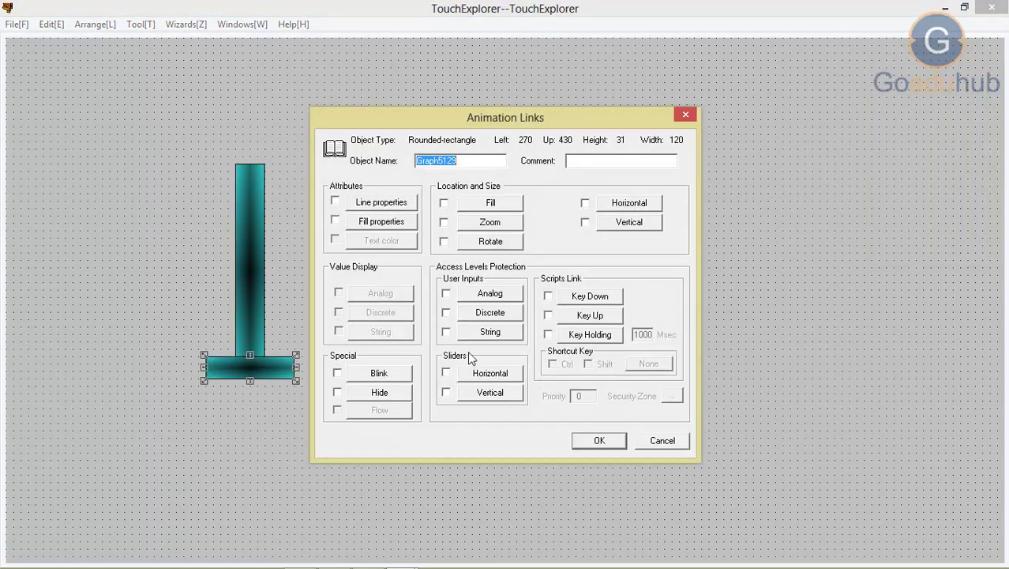
- Inspect the base bar's Sliders > Vertical link settings, close them, then reopen them
left_click(485, 393)
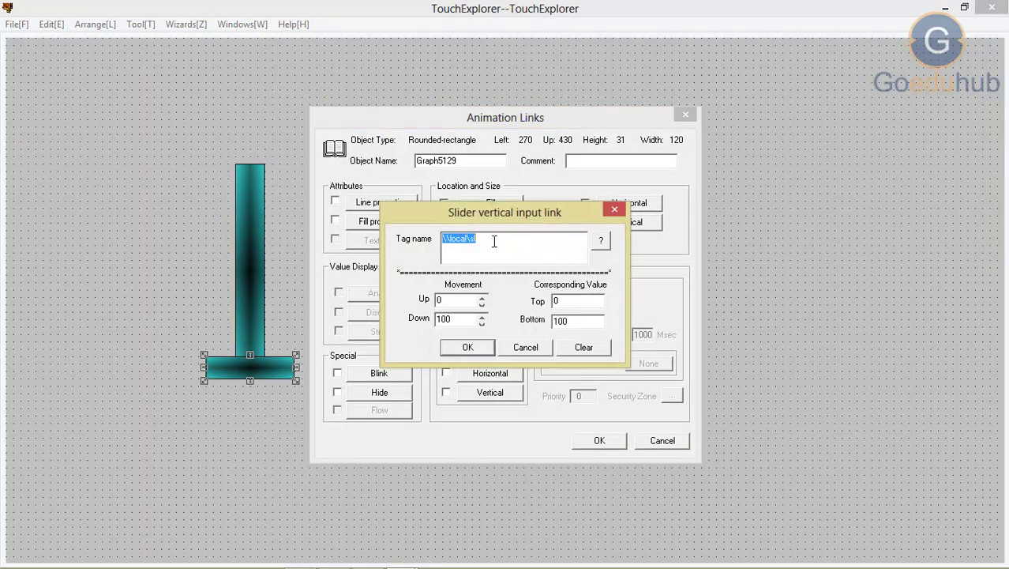
left_click(615, 209)
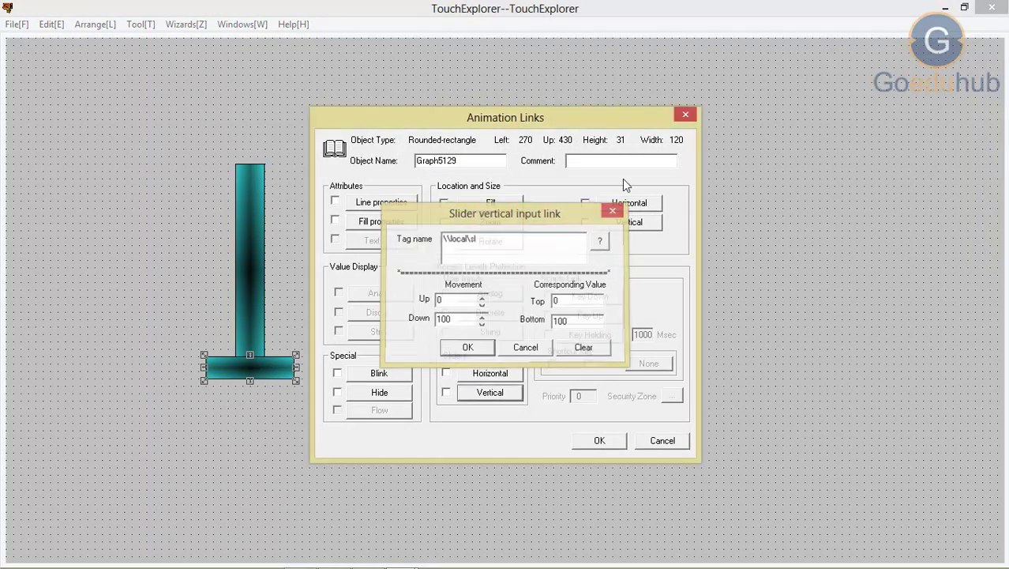
left_click(685, 114)
left_click(248, 238)
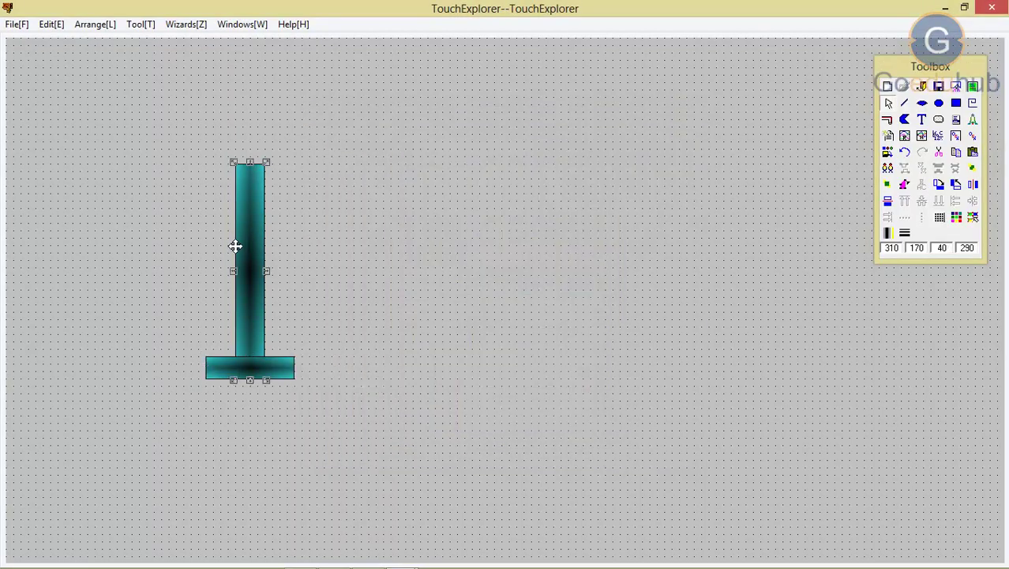
double_click(260, 369)
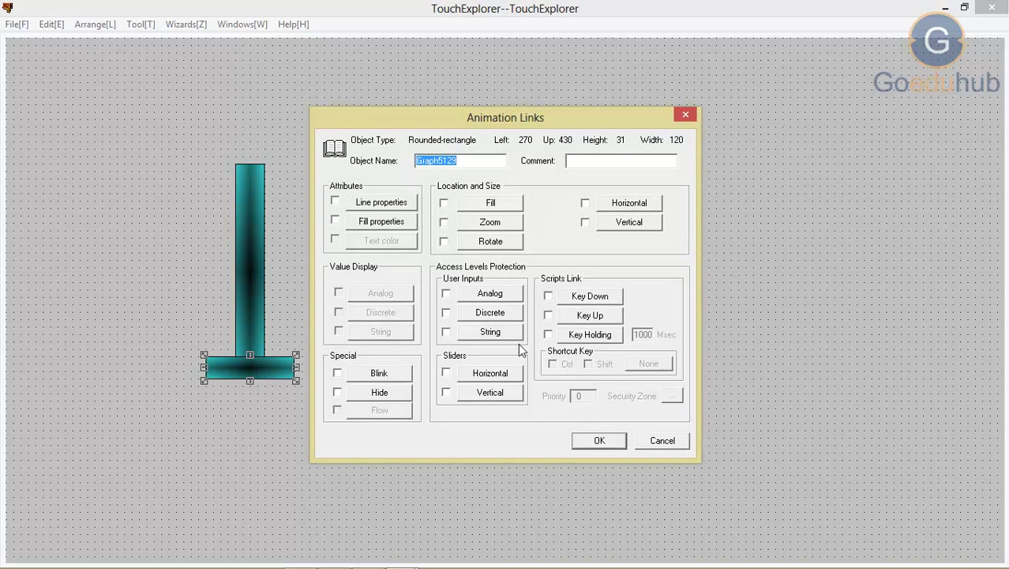
left_click(485, 393)
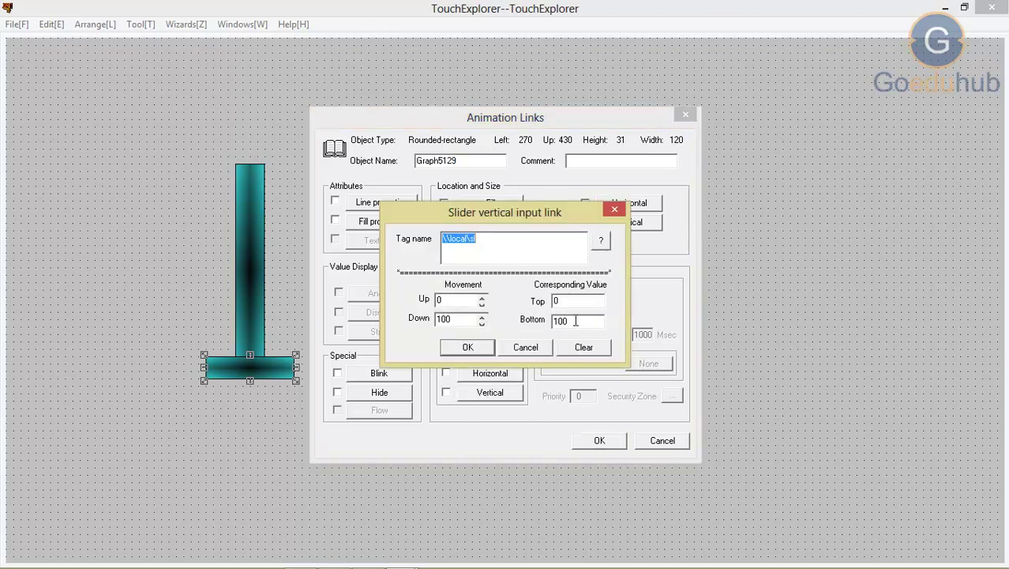
- Link the base bar as a vertical slider on \\local\sl: up 290, down 0, top 100, bottom 0
left_click(460, 316)
key("BackSpace")
key("BackSpace")
type("2")
left_click(458, 321)
type("0")
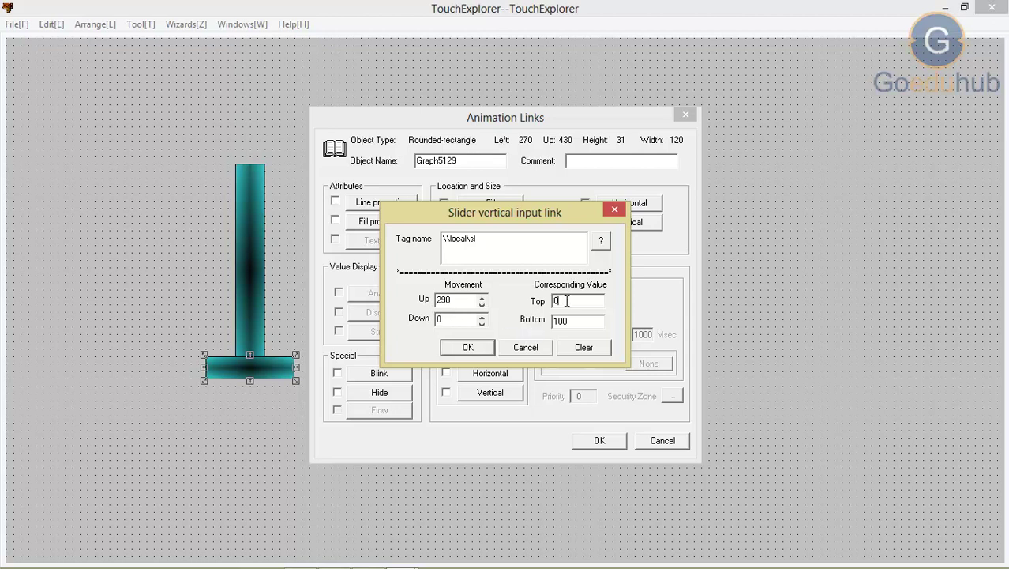
type("2")
key("BackSpace")
key("BackSpace")
key("BackSpace")
type("0")
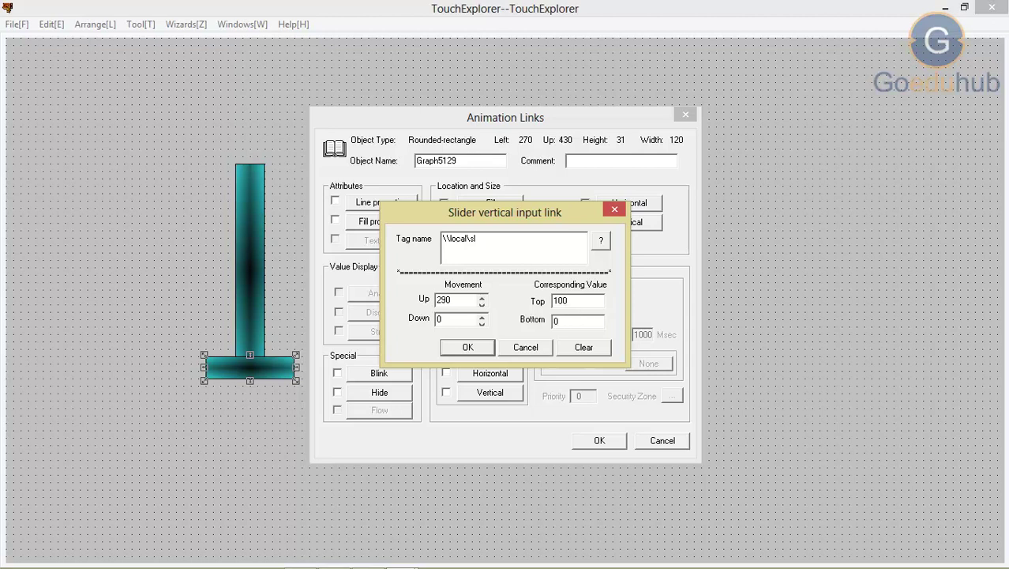
left_click(468, 348)
left_click(600, 440)
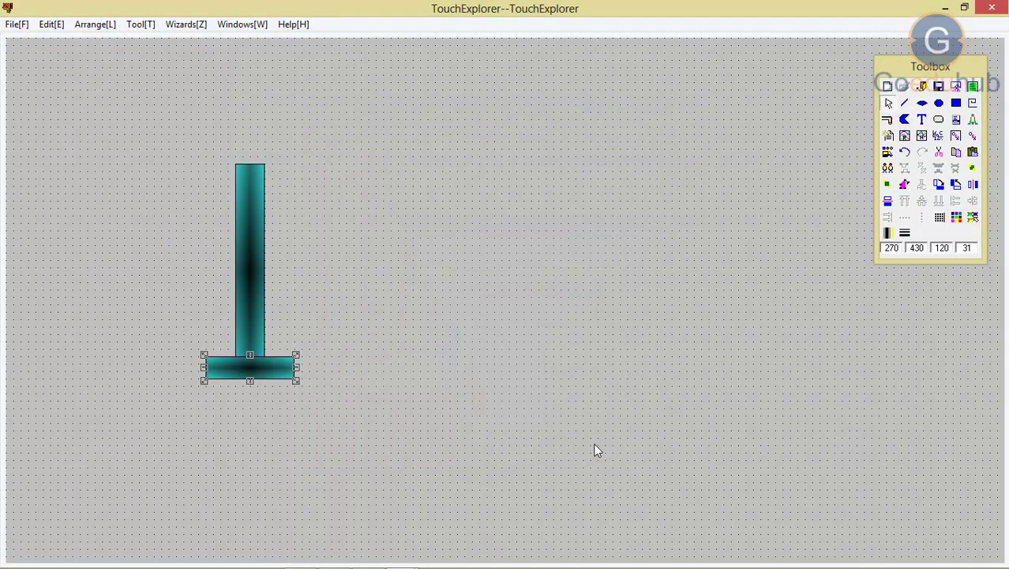
left_click(370, 308)
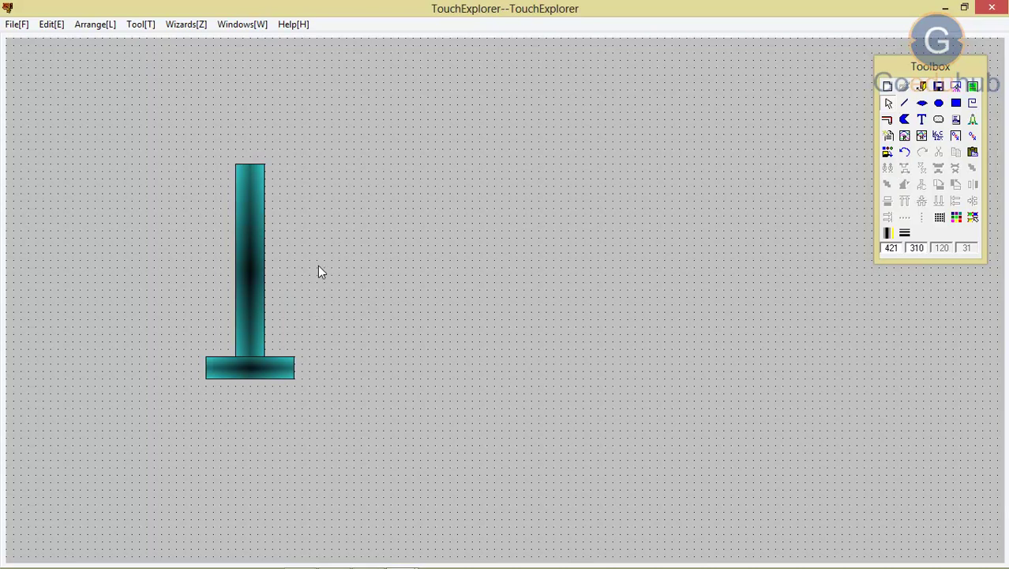
- Move the base bar below the vertical bar, save as pic1, and switch to TouchView
left_click(266, 364)
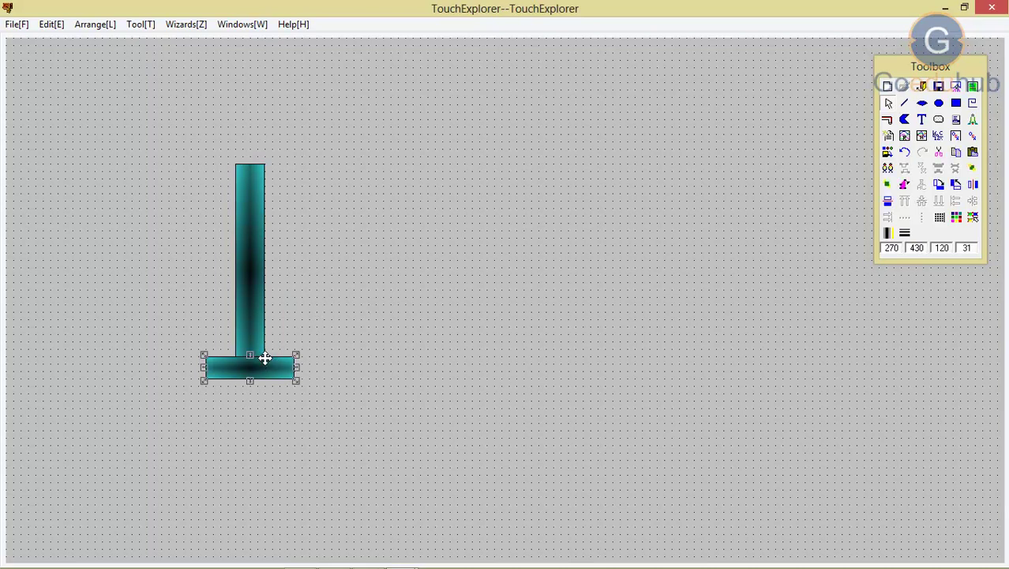
left_click_drag(264, 368, 264, 447)
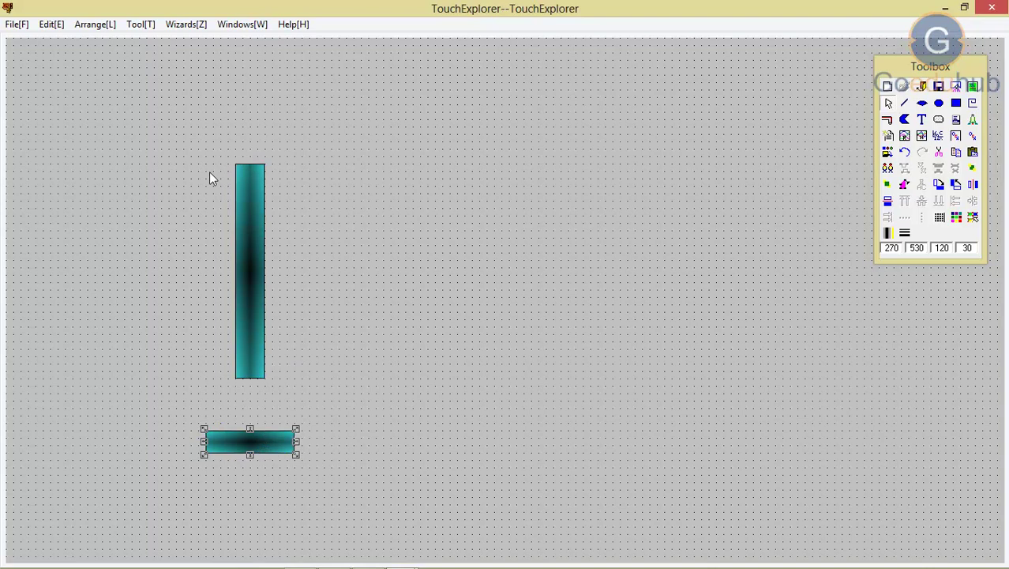
key("ctrl+s")
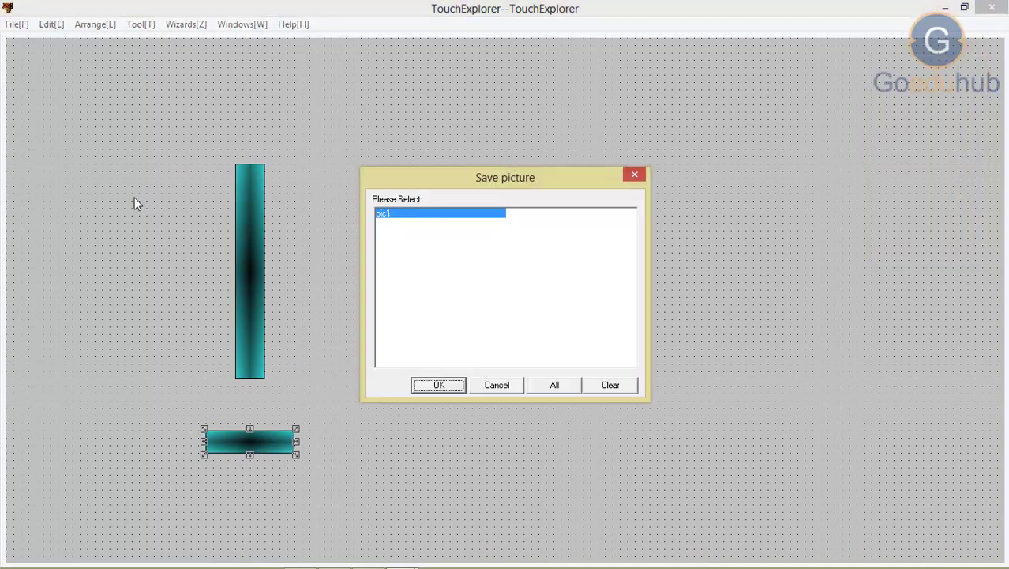
left_click(426, 386)
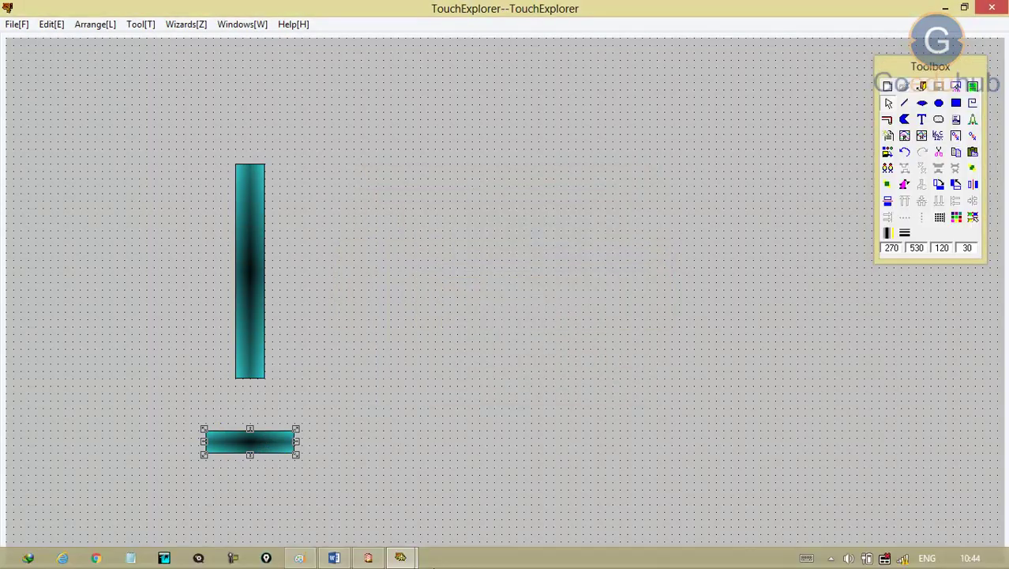
right_click(407, 376)
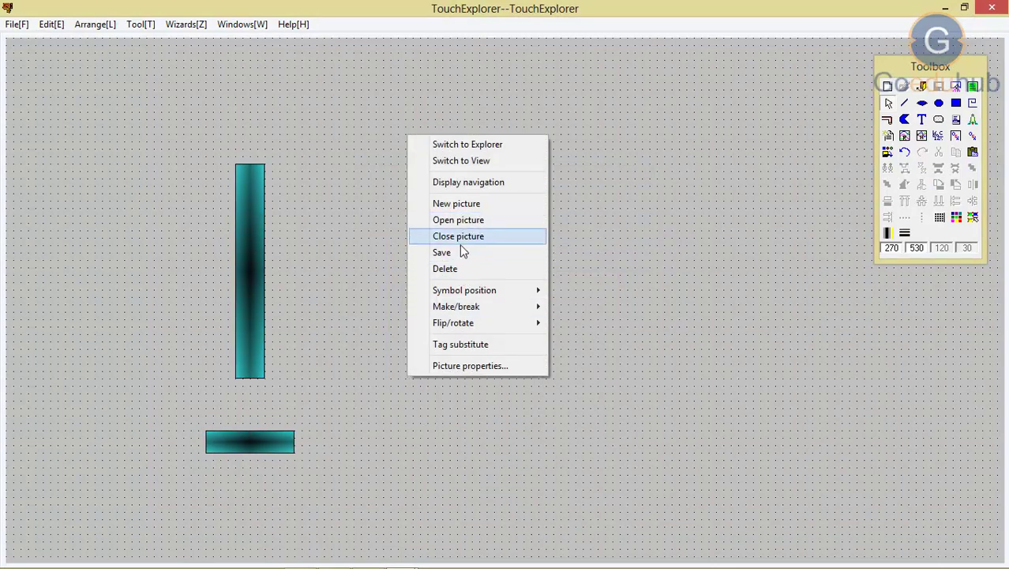
left_click(465, 161)
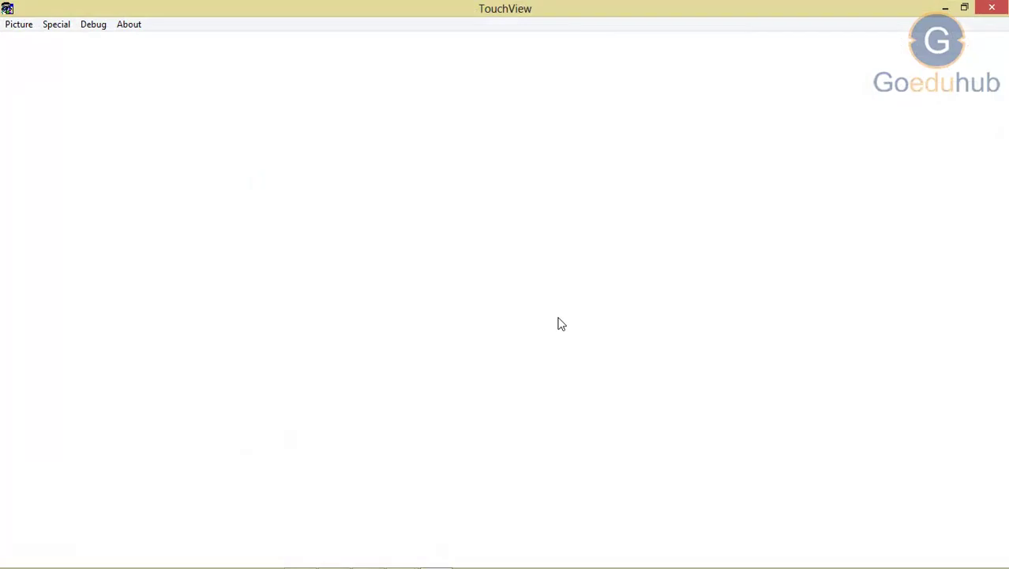
- Open pic1 in TouchView and drag the slider knob up the vertical bar
left_click(9, 27)
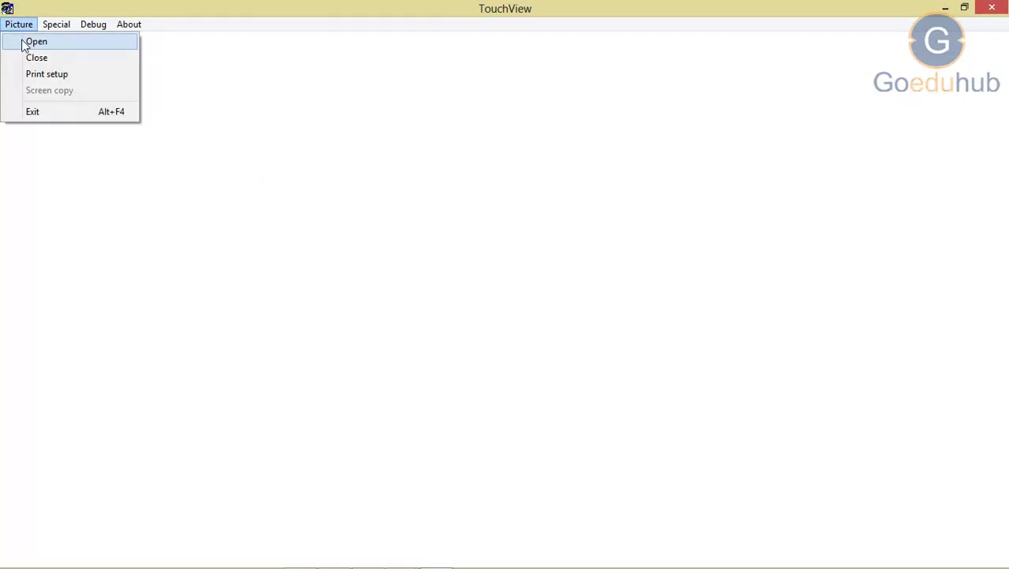
left_click(32, 41)
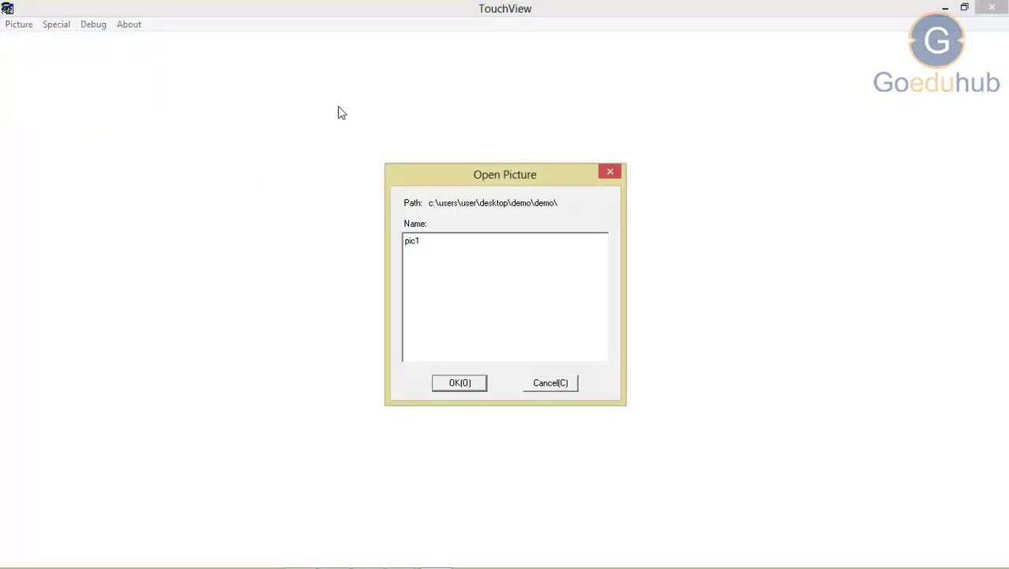
left_click(427, 246)
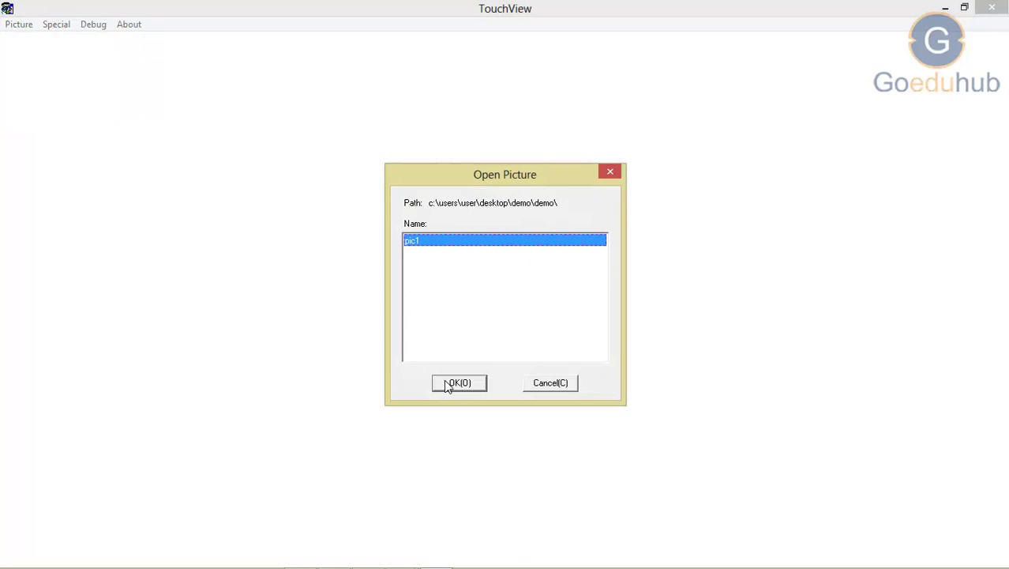
left_click(444, 380)
left_click(244, 440)
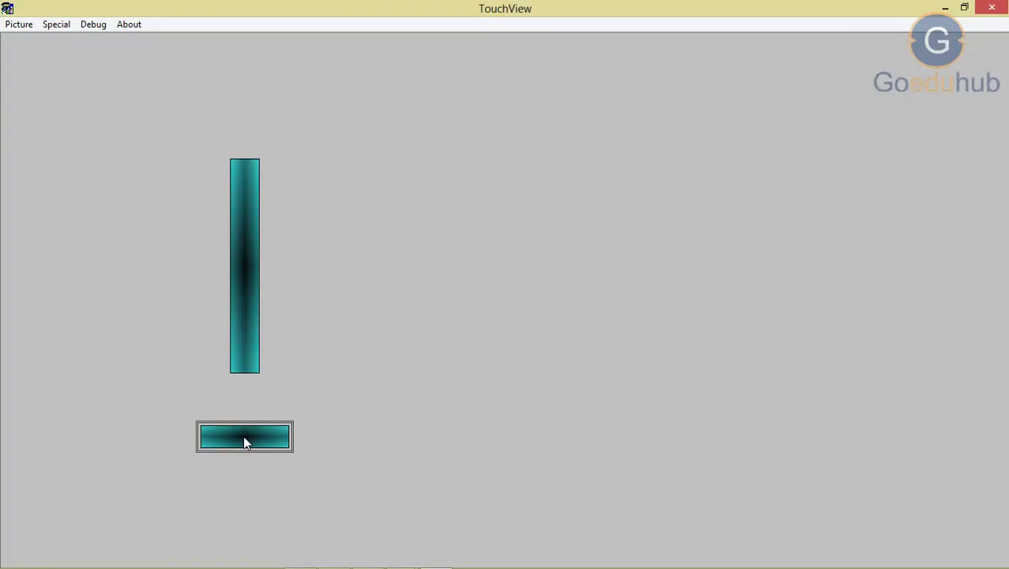
left_click_drag(244, 437, 247, 224)
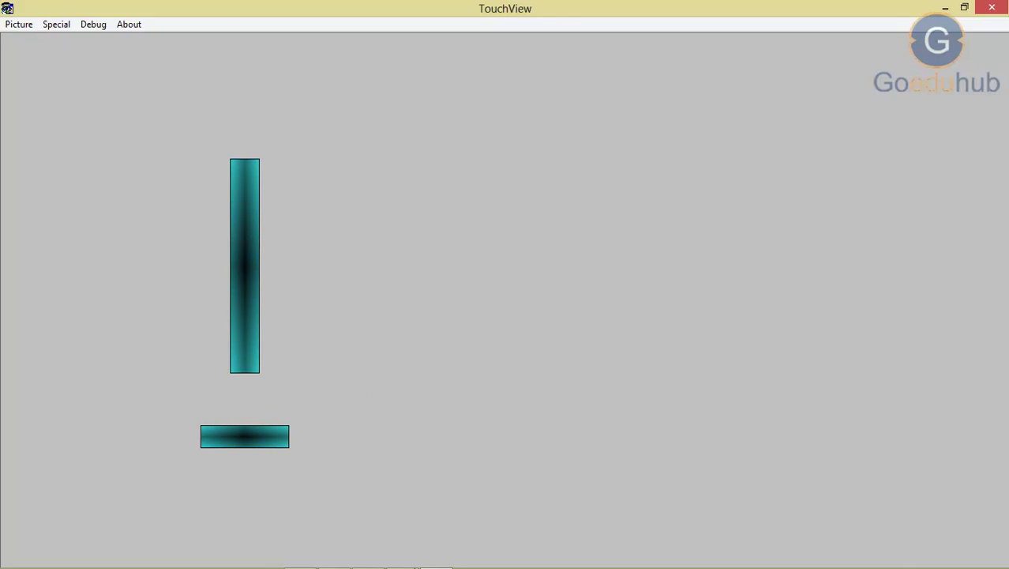
- Back in TouchExplorer, add a '###' text object beside the bars and colour it red
mouse_move(401, 557)
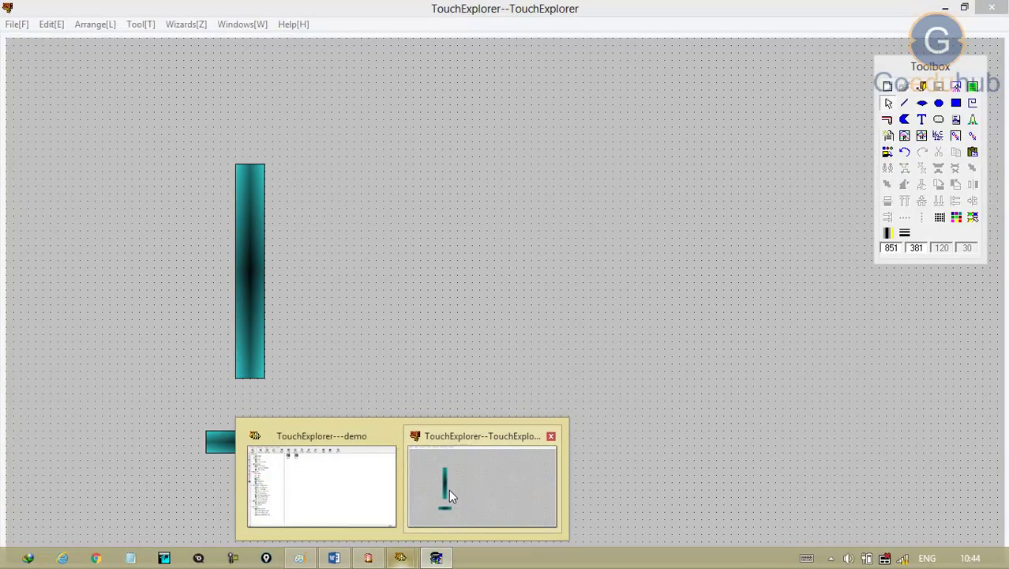
left_click(448, 491)
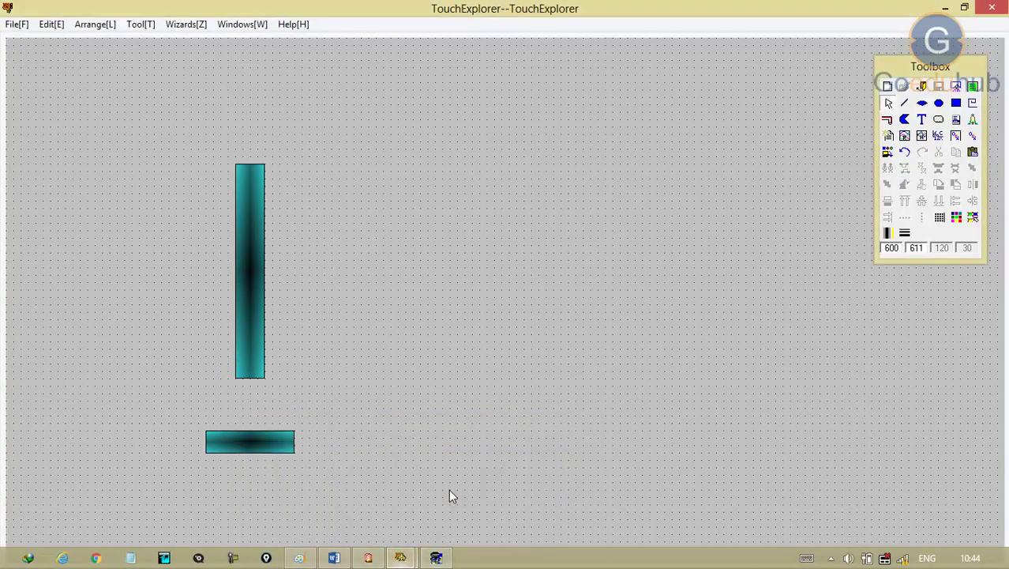
left_click(922, 119)
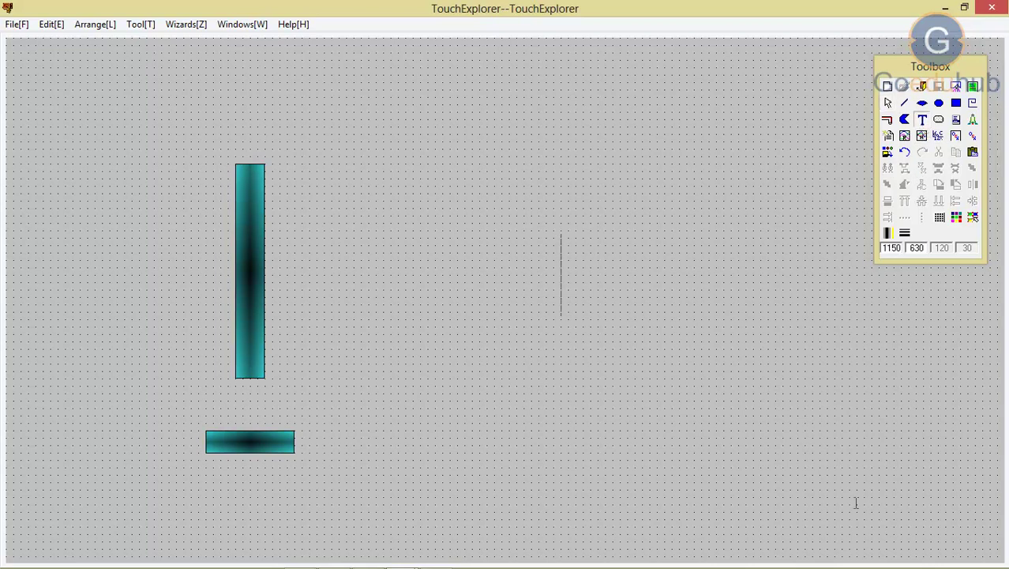
type("###")
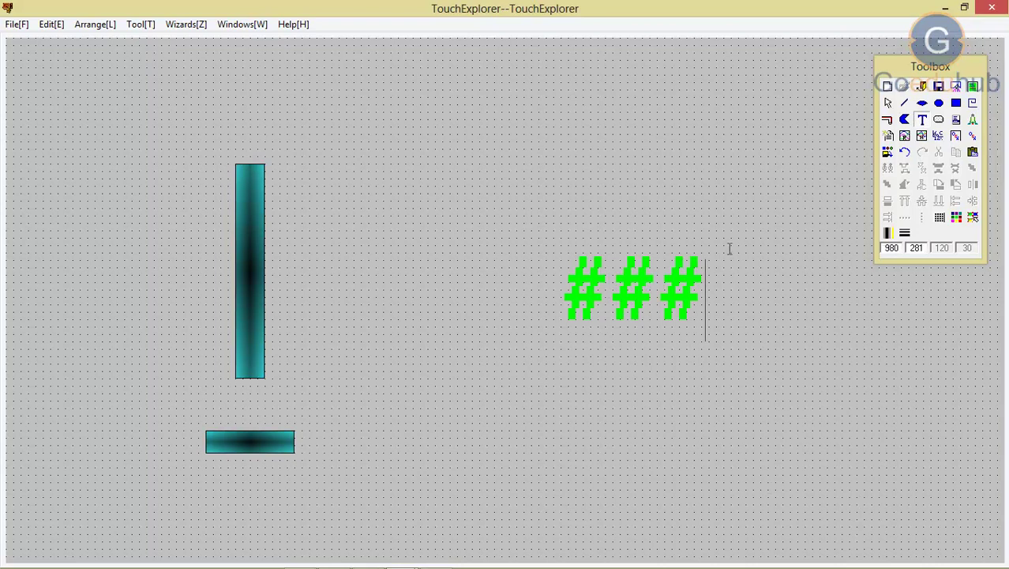
key("Escape")
left_click(955, 217)
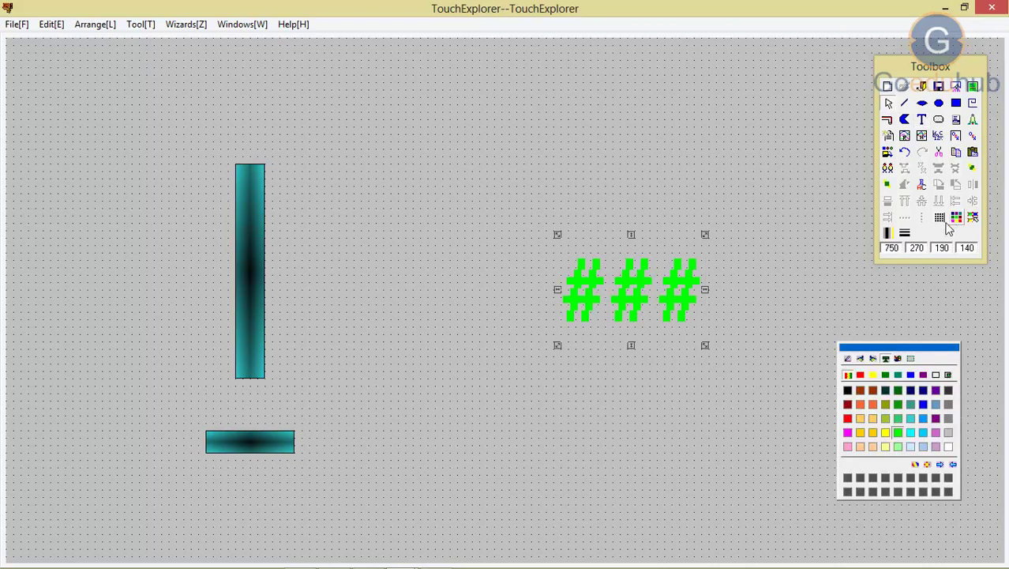
left_click(848, 418)
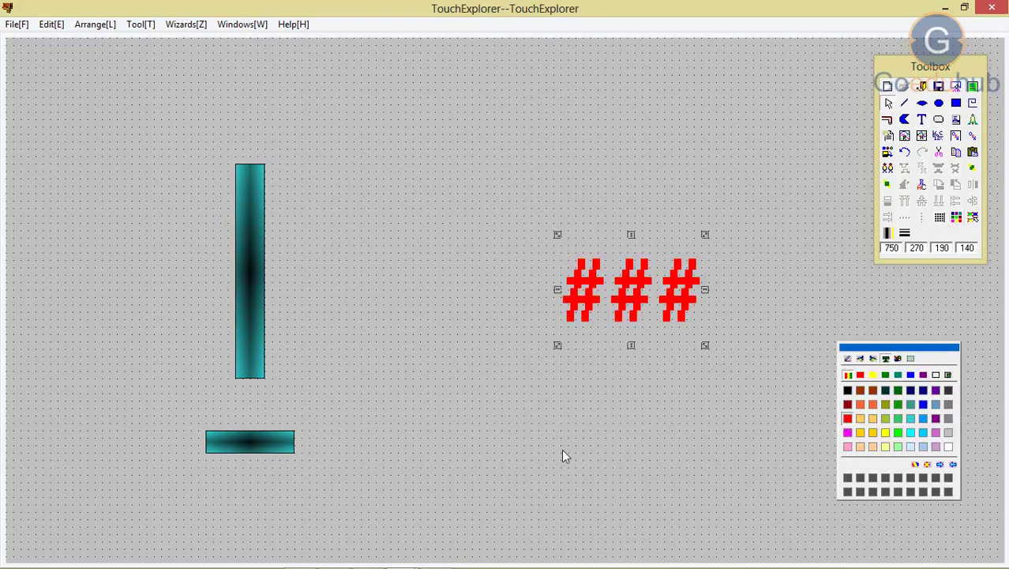
- Link the red ### text as an analog display on \\local\sl with 2 integral digits, and save
double_click(609, 308)
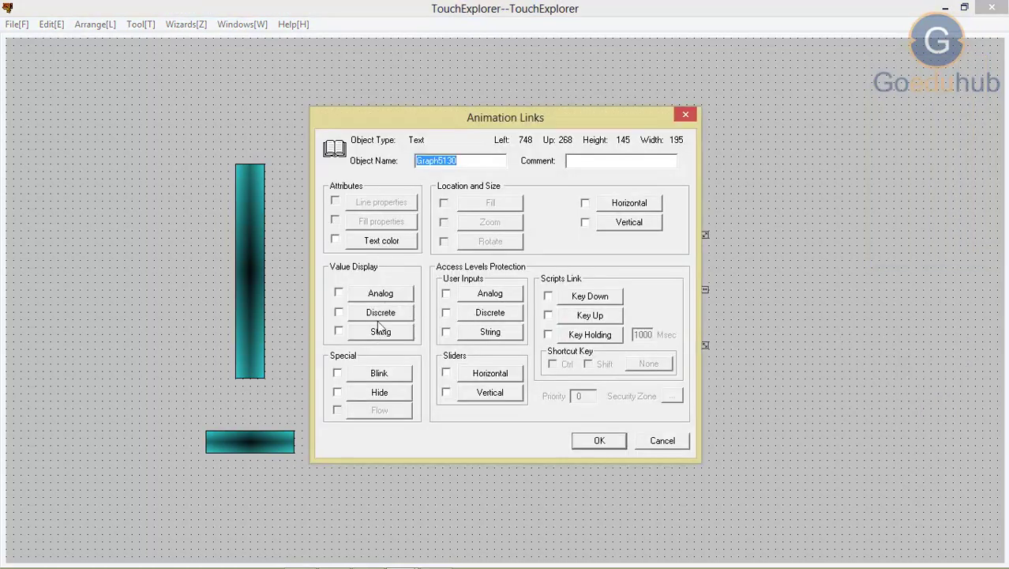
left_click(380, 293)
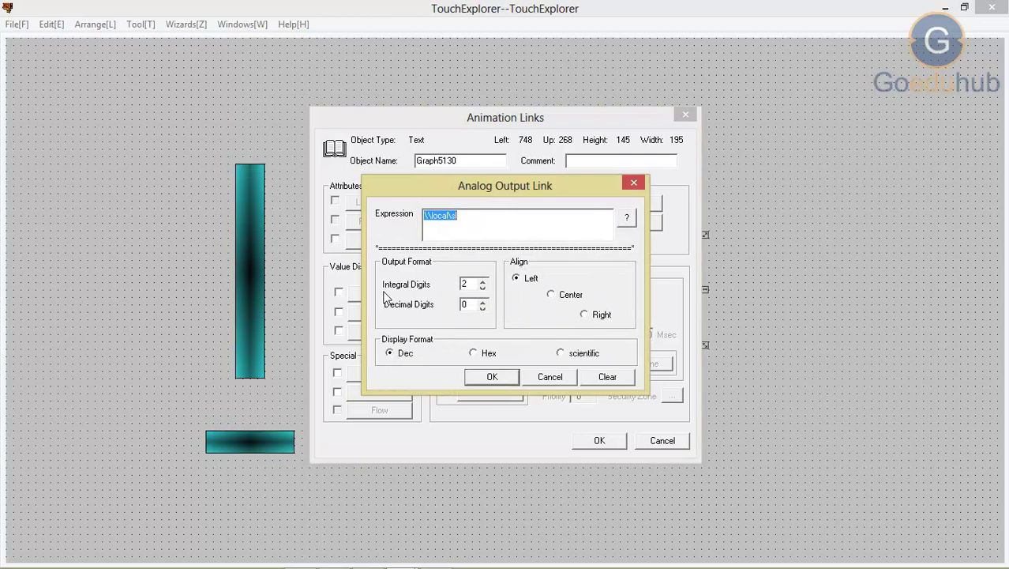
left_click(482, 378)
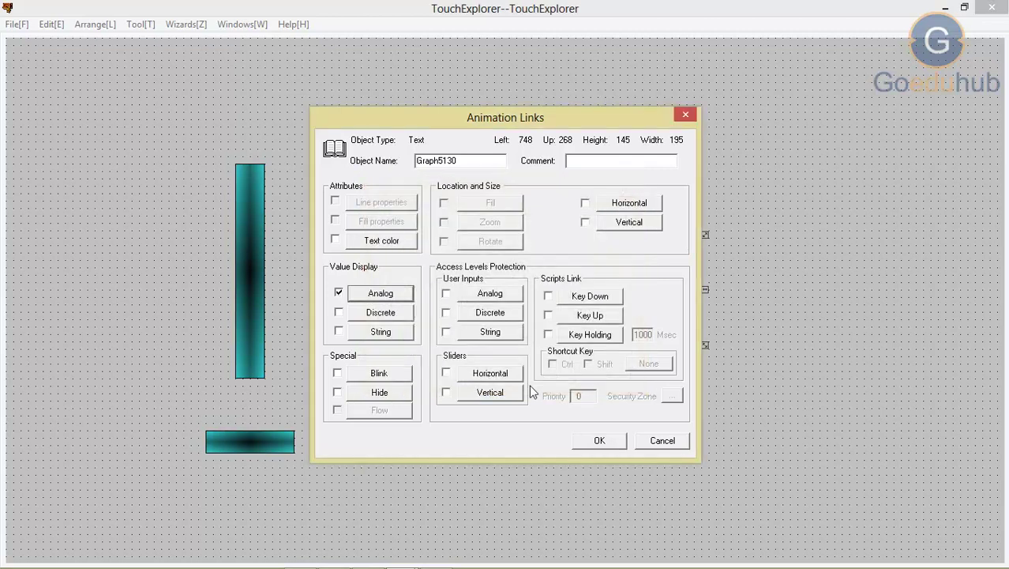
left_click(610, 443)
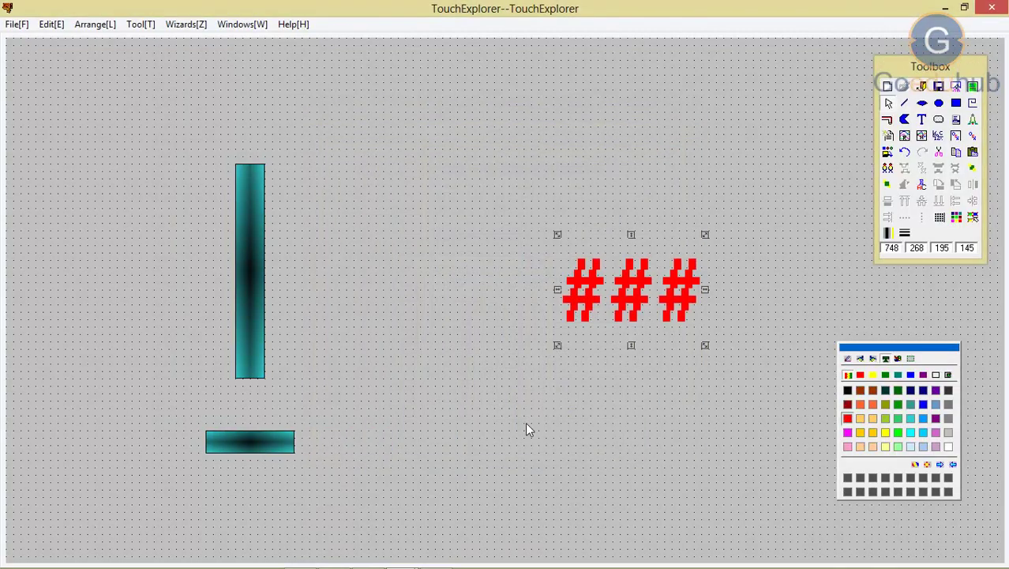
left_click(439, 384)
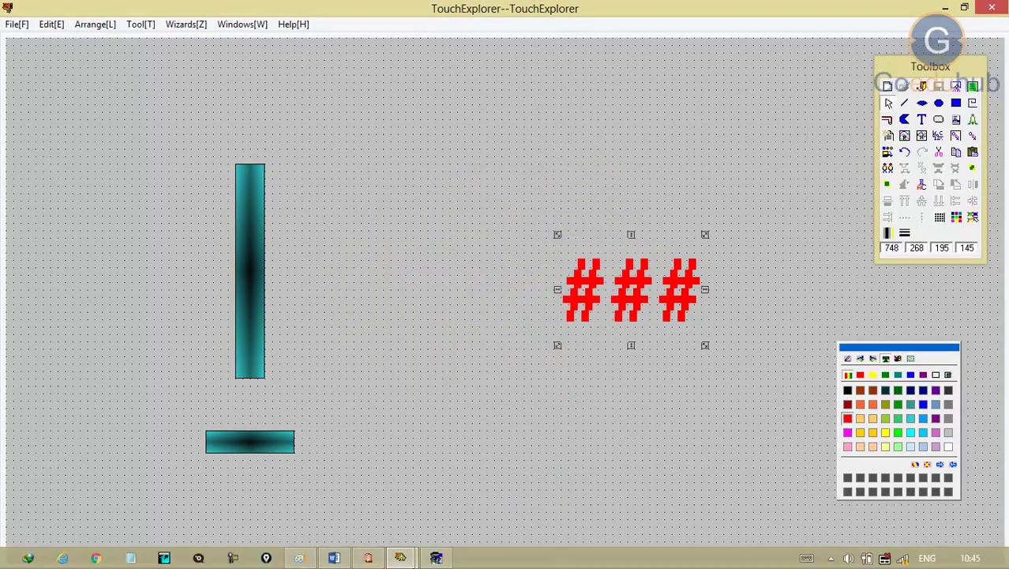
mouse_move(436, 559)
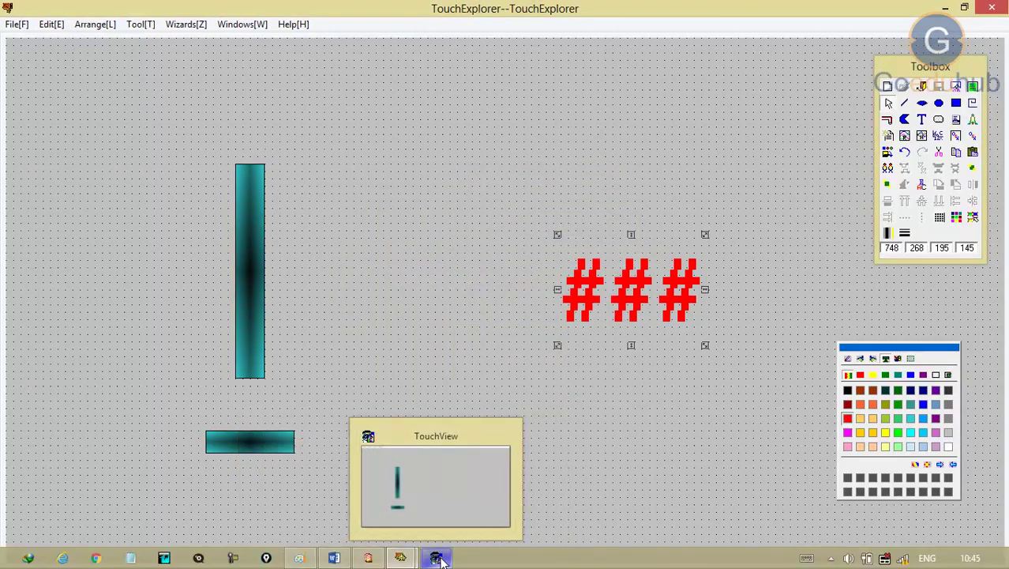
- Slide the knob up and down in TouchView, watching the red readout go from 00 through 74 to 100
left_click(436, 559)
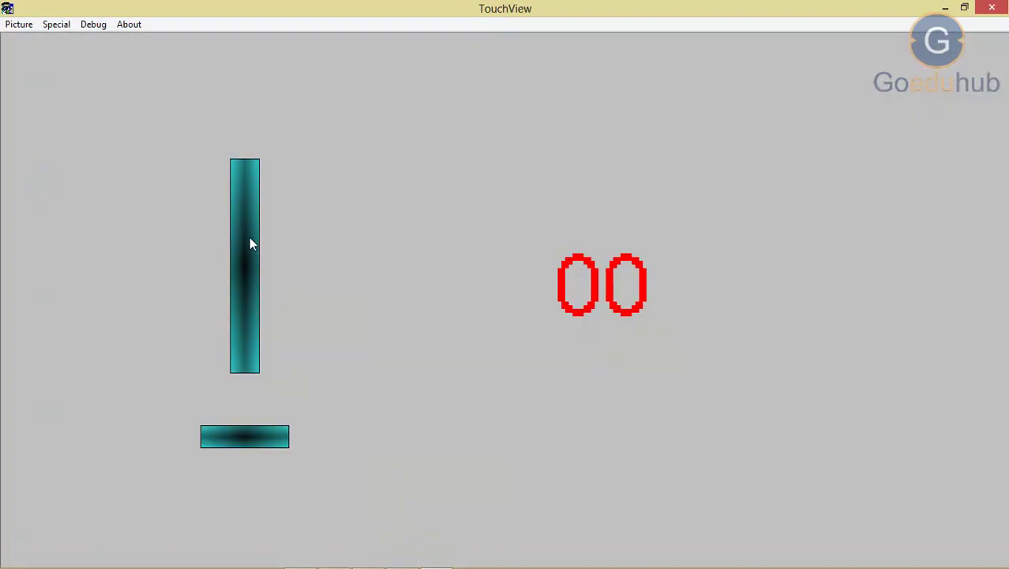
left_click_drag(255, 427, 253, 167)
left_click_drag(251, 215, 264, 407)
left_click(248, 443)
left_click_drag(233, 447, 261, 211)
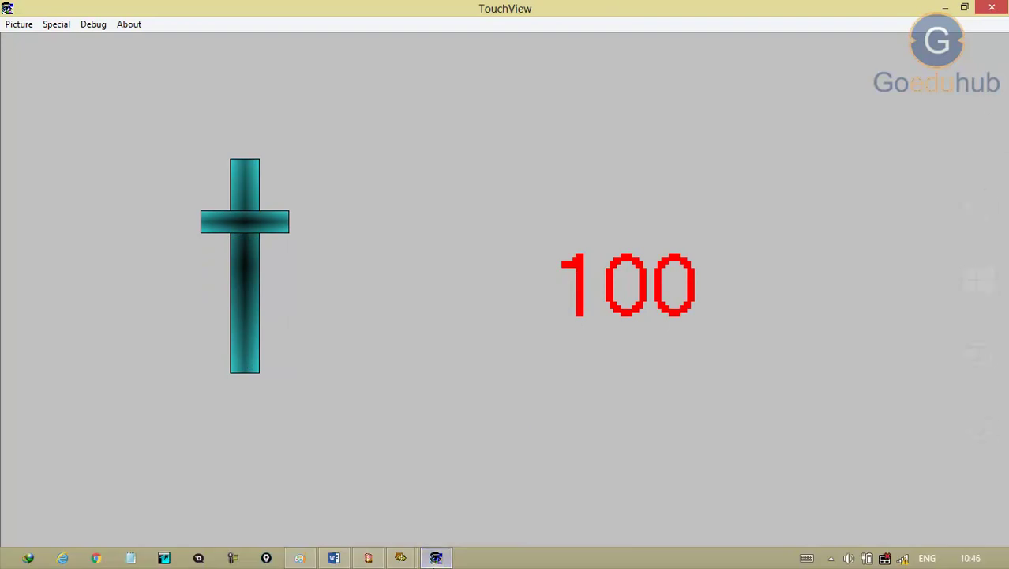
mouse_move(436, 557)
mouse_move(400, 558)
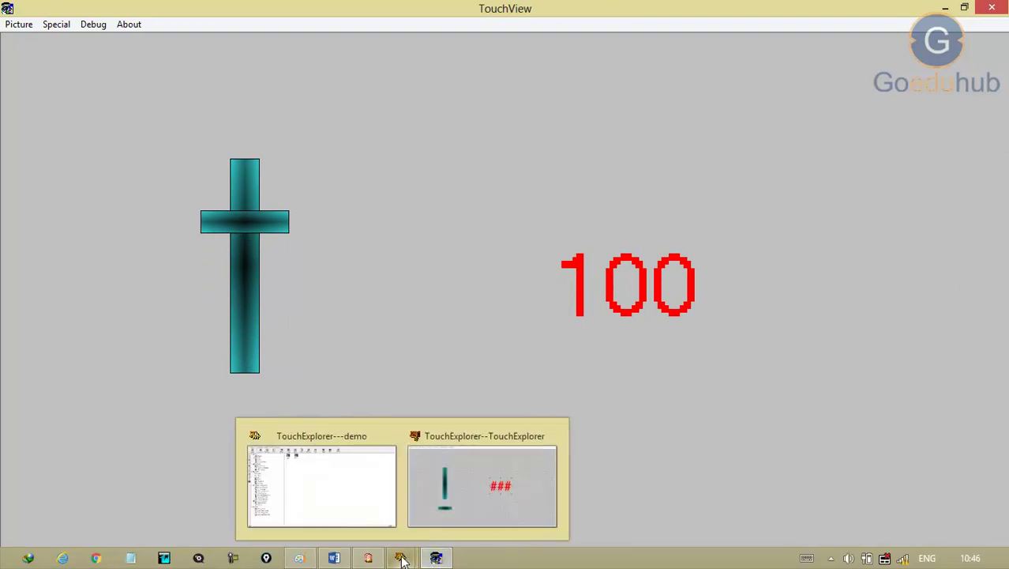
- Move the horizontal knob bar to the foot of the upright, nudging it into place
left_click(426, 509)
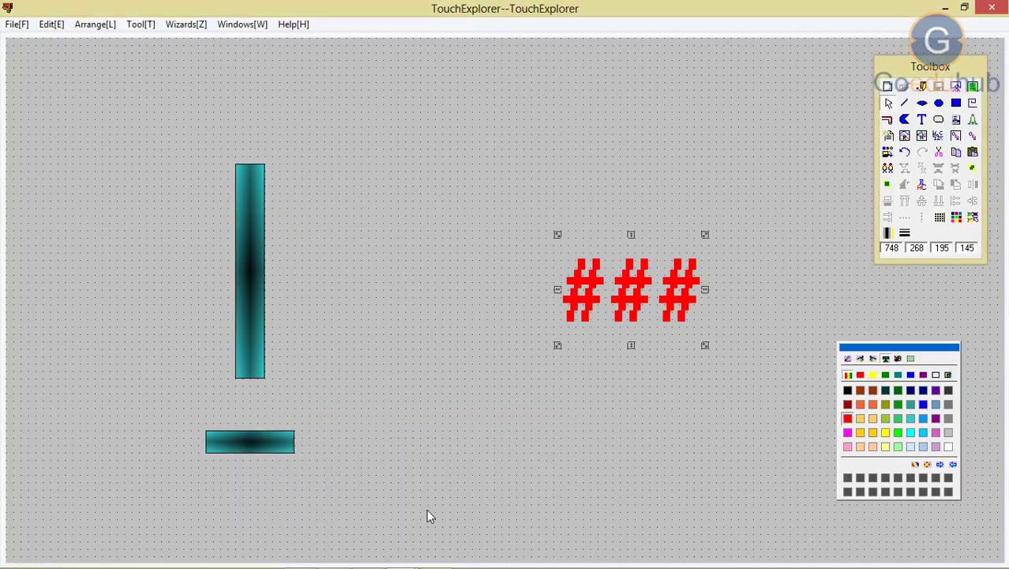
left_click(230, 442)
left_click_drag(230, 442, 230, 383)
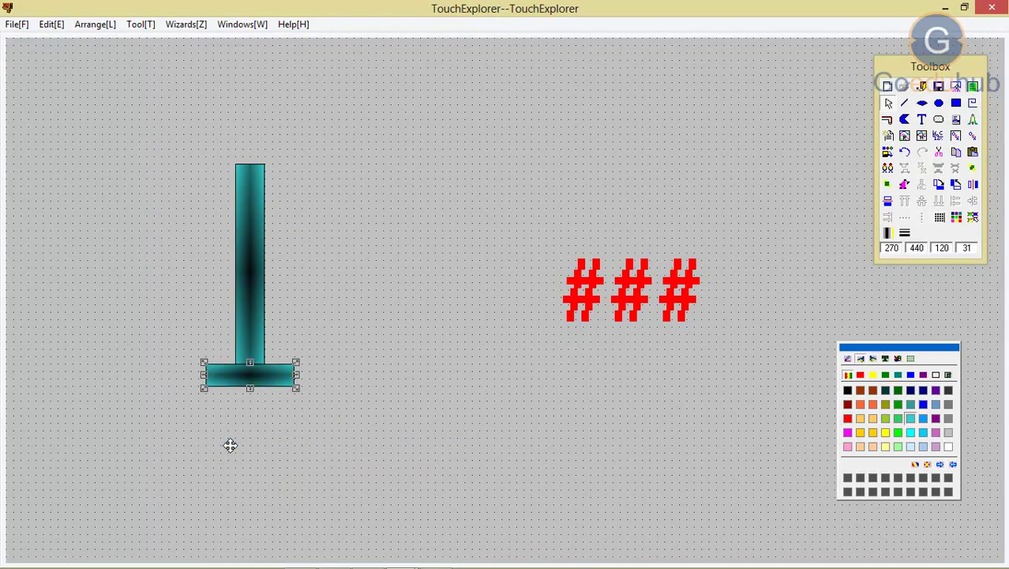
key("Down")
key("Down")
key("Down")
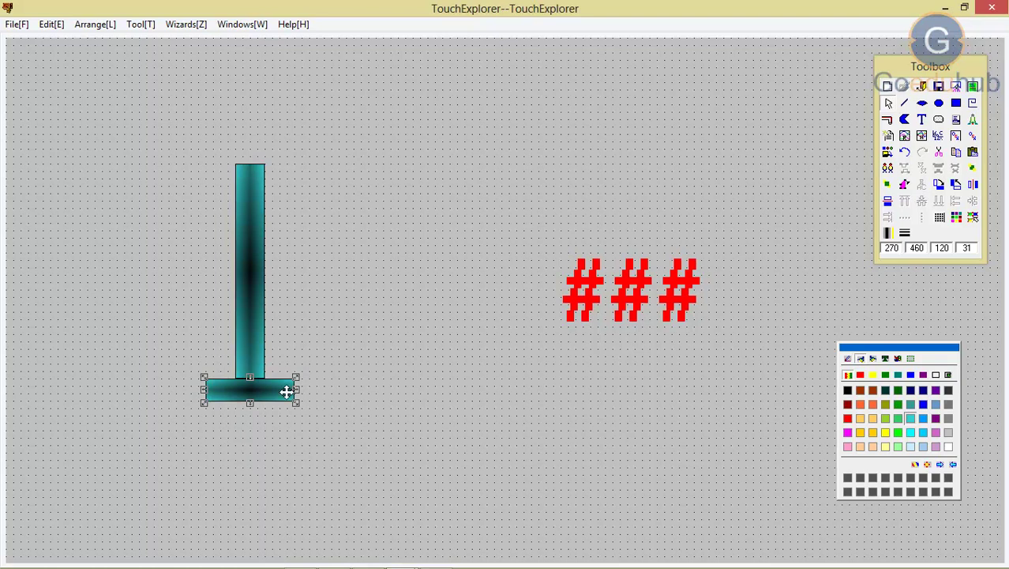
left_click(165, 281)
- Combine the upright and knob bar into one 120-by-320 cell and move it to 270, 150
left_click_drag(140, 99, 348, 457)
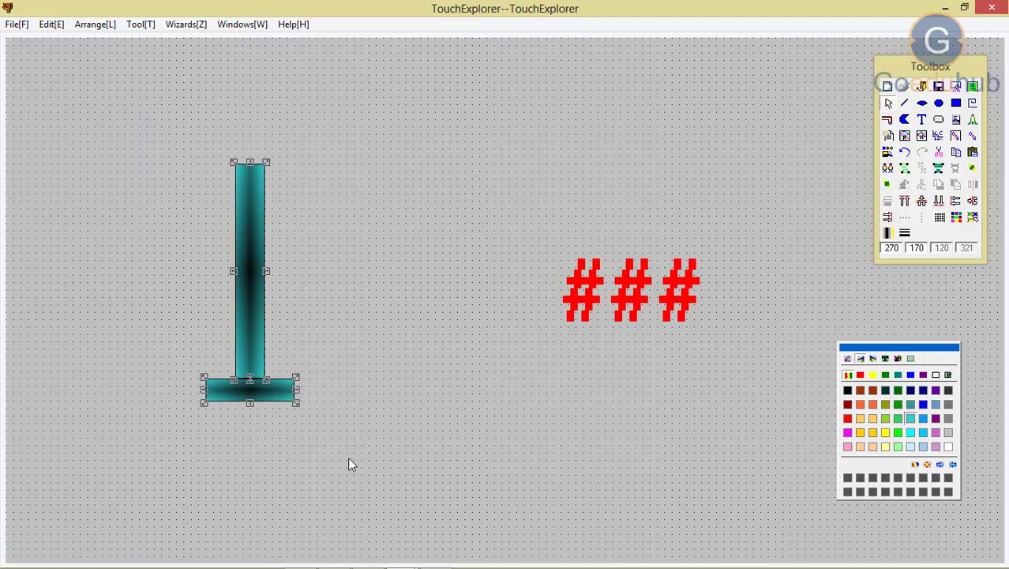
right_click(235, 390)
mouse_move(300, 320)
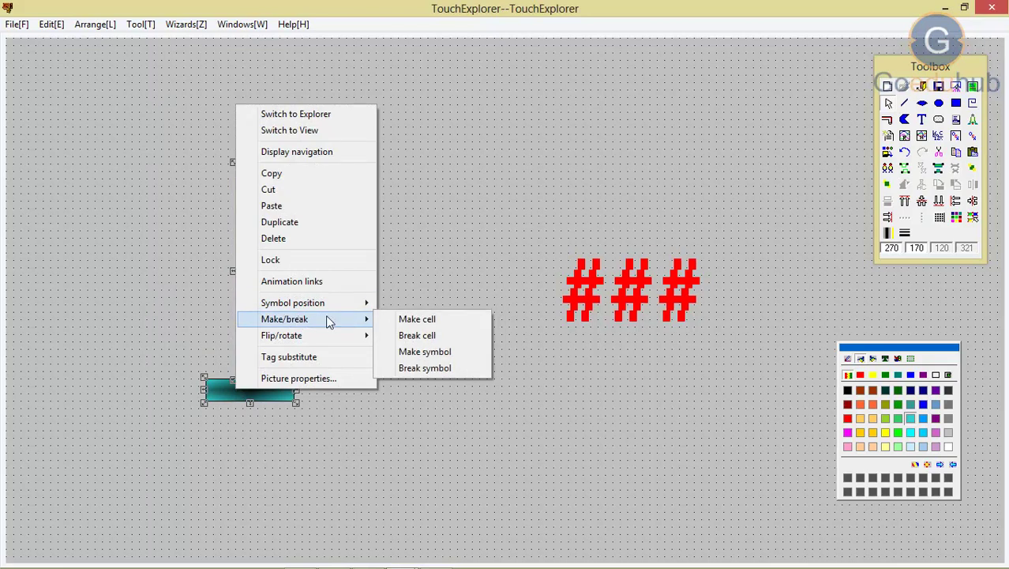
left_click(411, 319)
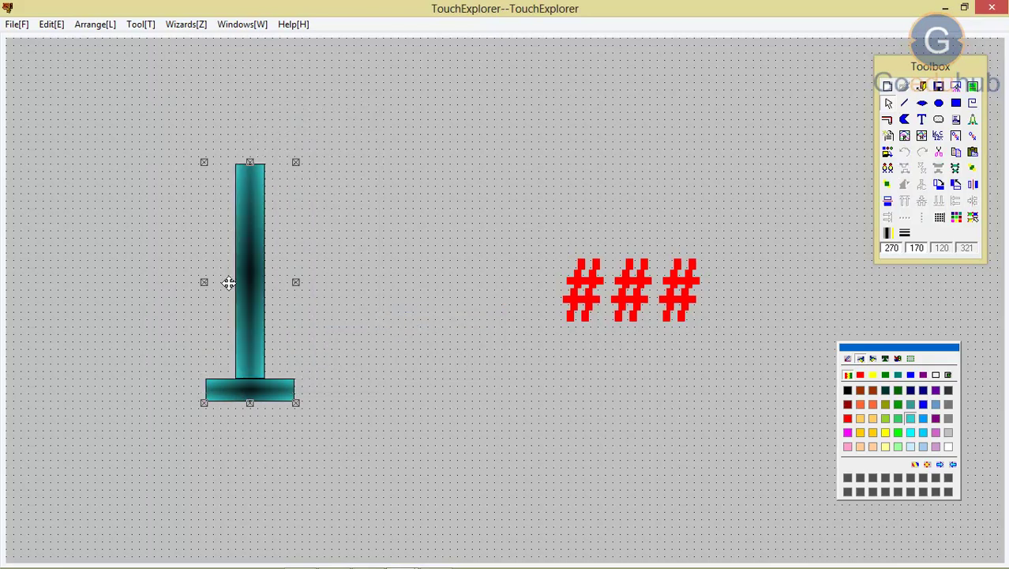
mouse_move(243, 288)
left_mouse_down()
mouse_move(245, 341)
mouse_move(246, 276)
mouse_move(250, 342)
mouse_move(250, 277)
mouse_move(241, 272)
left_mouse_up()
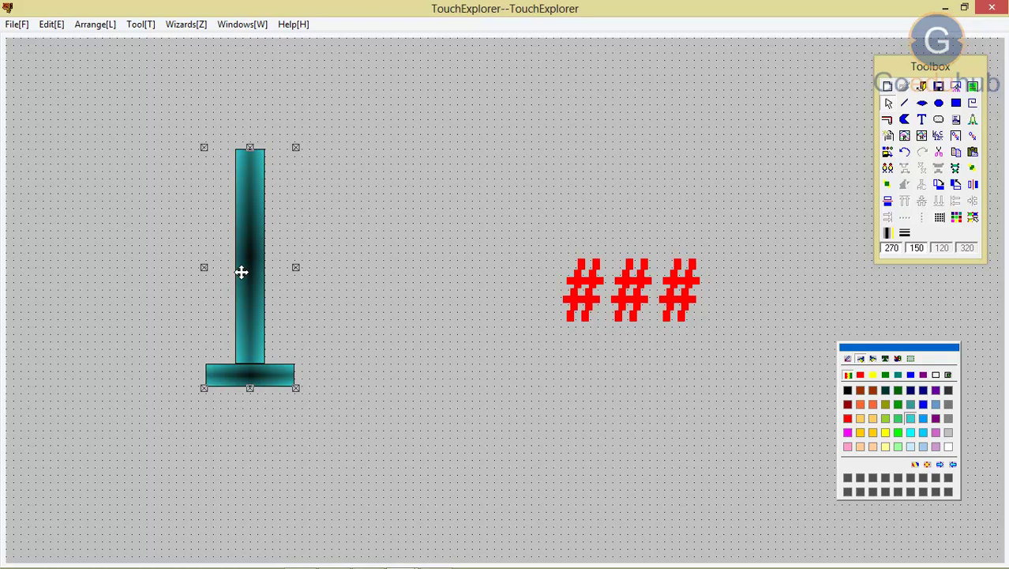
left_click(343, 265)
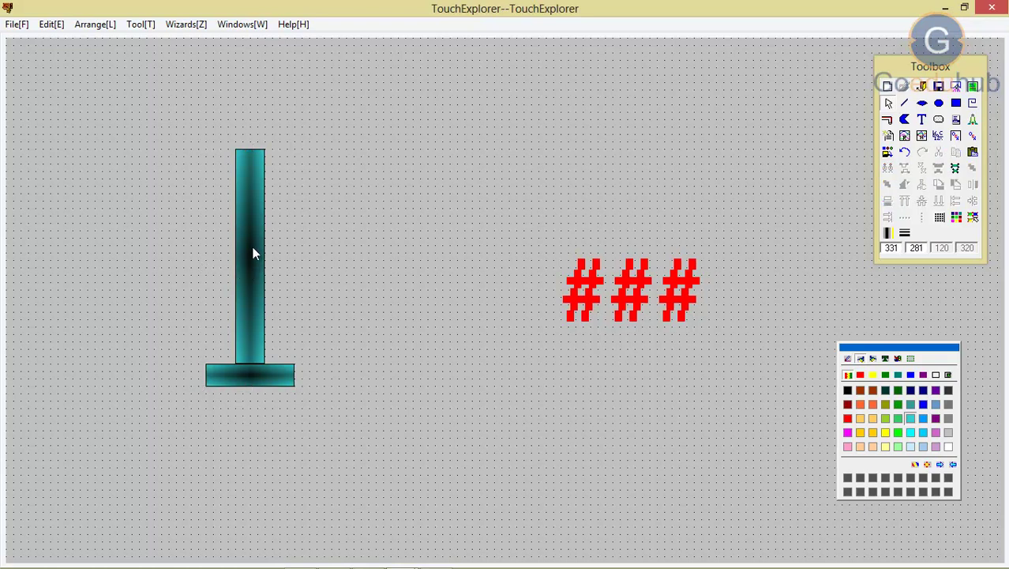
left_click(259, 294)
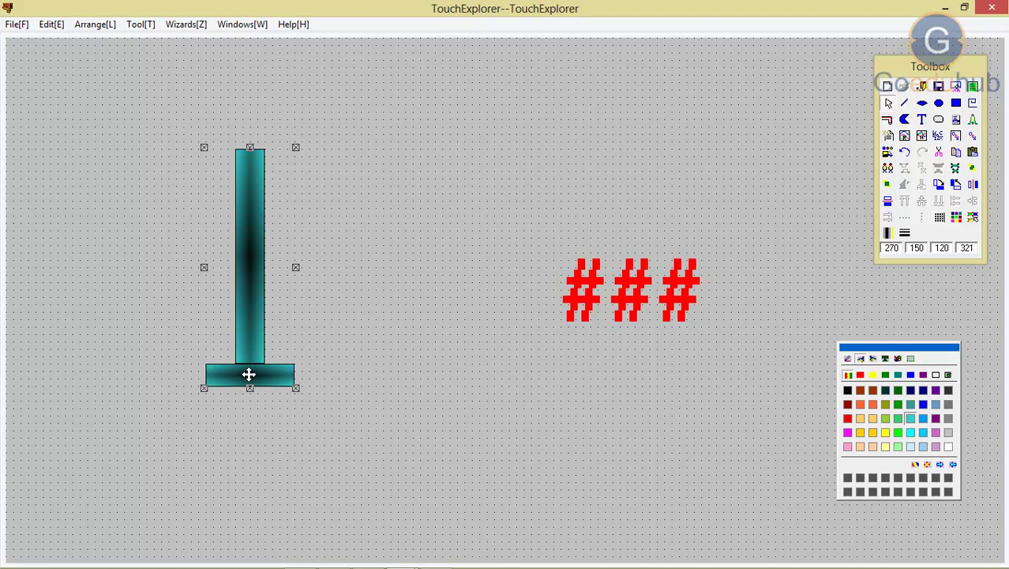
left_click(269, 296)
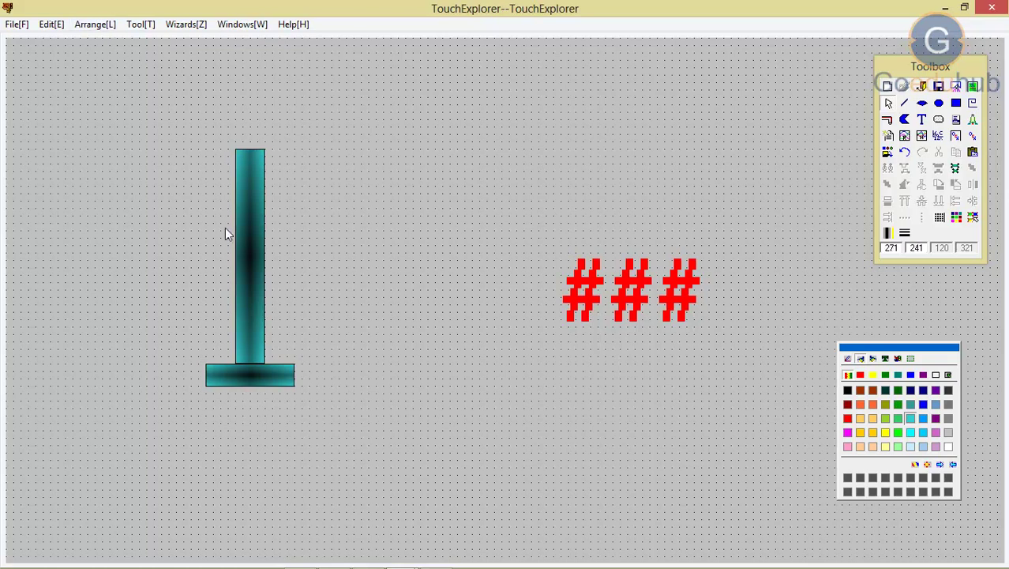
- Save pic1, lower the knob in TouchView until the readout shows 11, then close the runtime
key("ctrl+s")
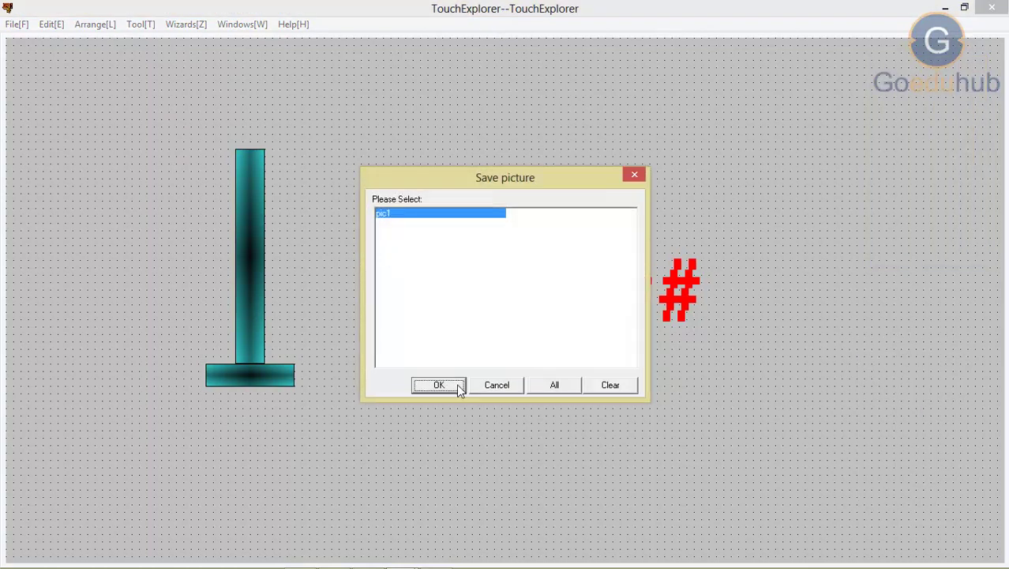
left_click(449, 385)
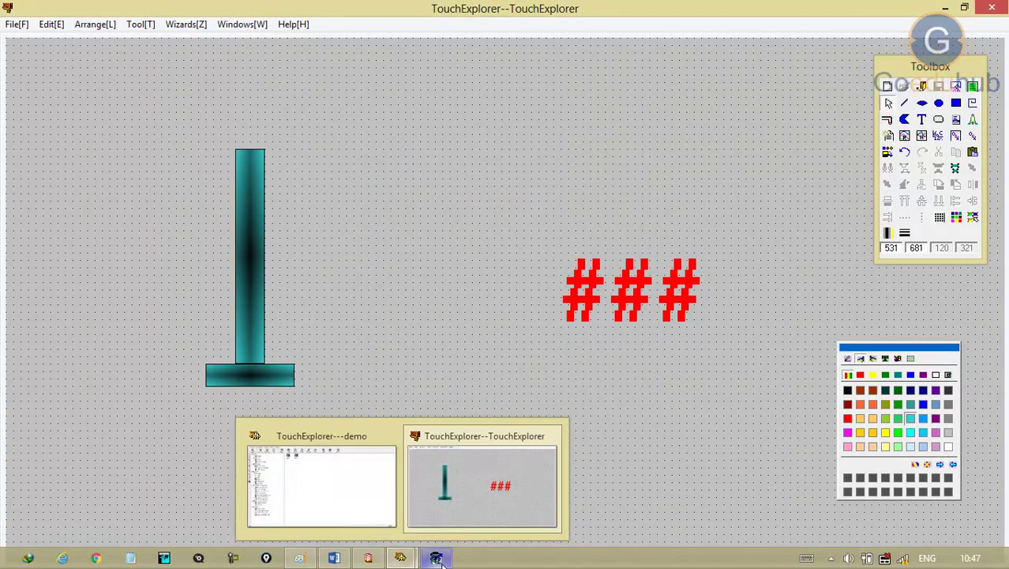
left_click(434, 554)
left_click_drag(230, 157, 245, 457)
mouse_move(994, 4)
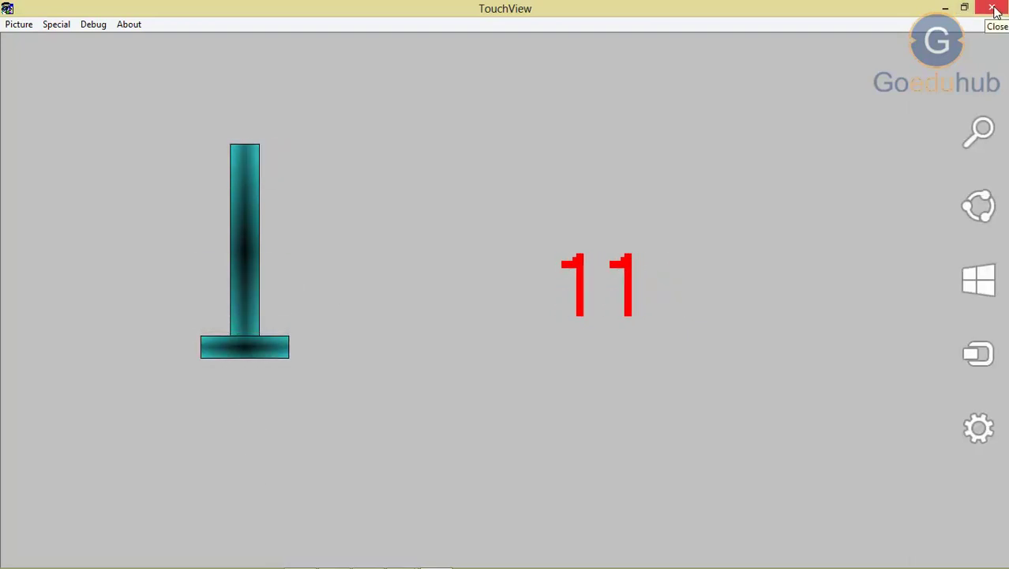
left_click(993, 10)
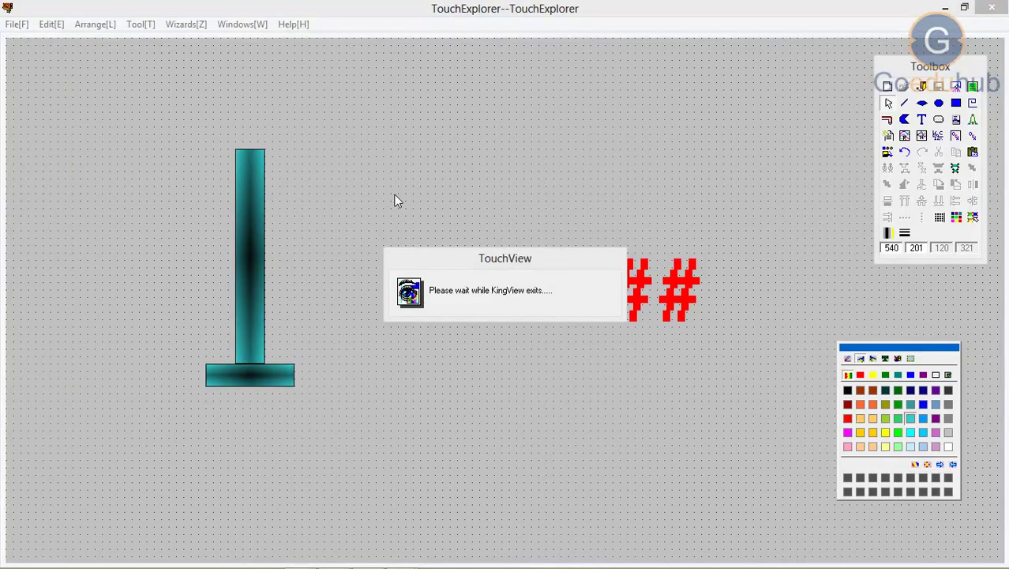
left_click_drag(167, 147, 363, 425)
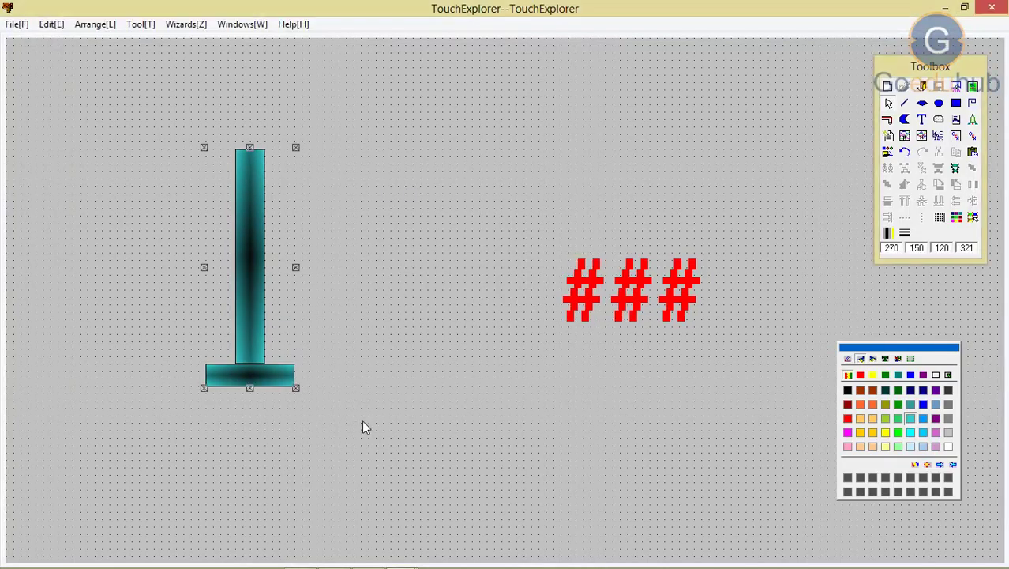
right_click(235, 332)
mouse_move(332, 261)
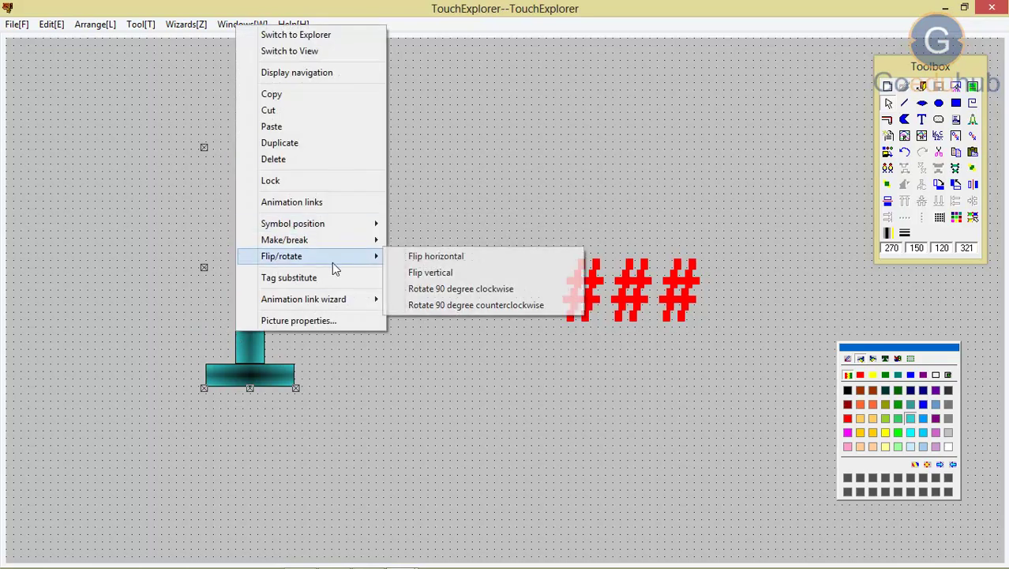
mouse_move(343, 227)
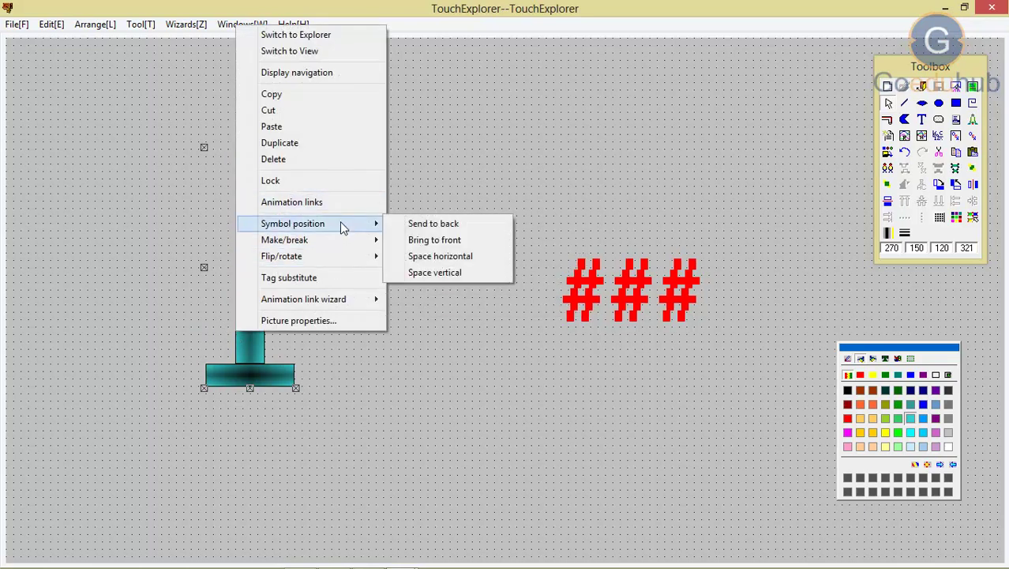
mouse_move(372, 256)
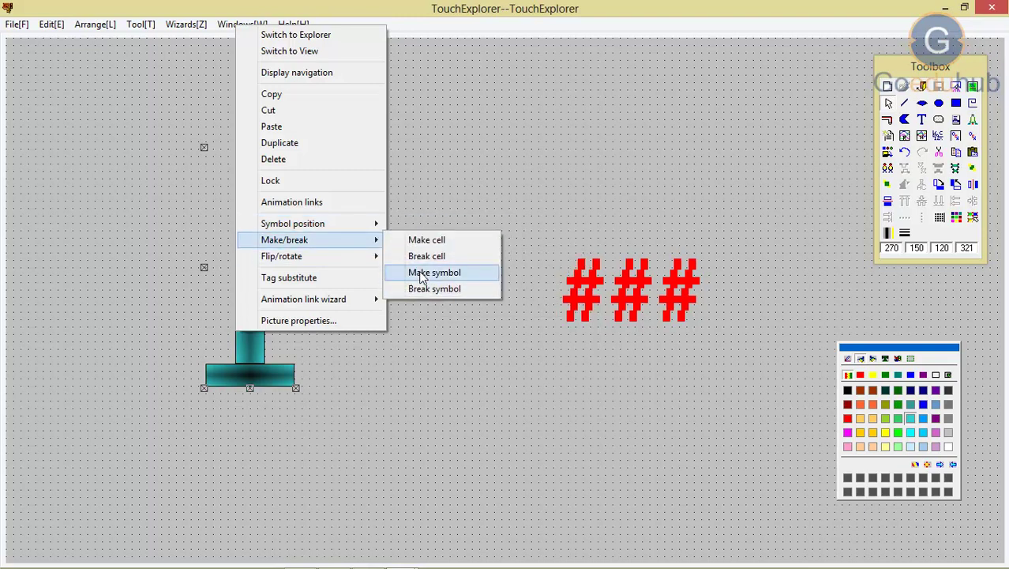
left_click(462, 174)
left_click(257, 215)
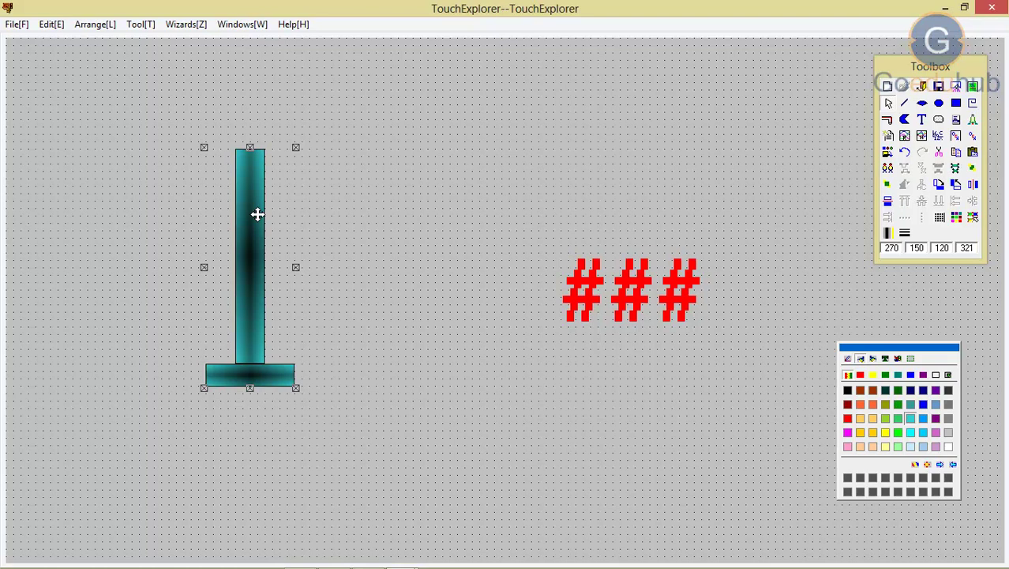
left_click(495, 193)
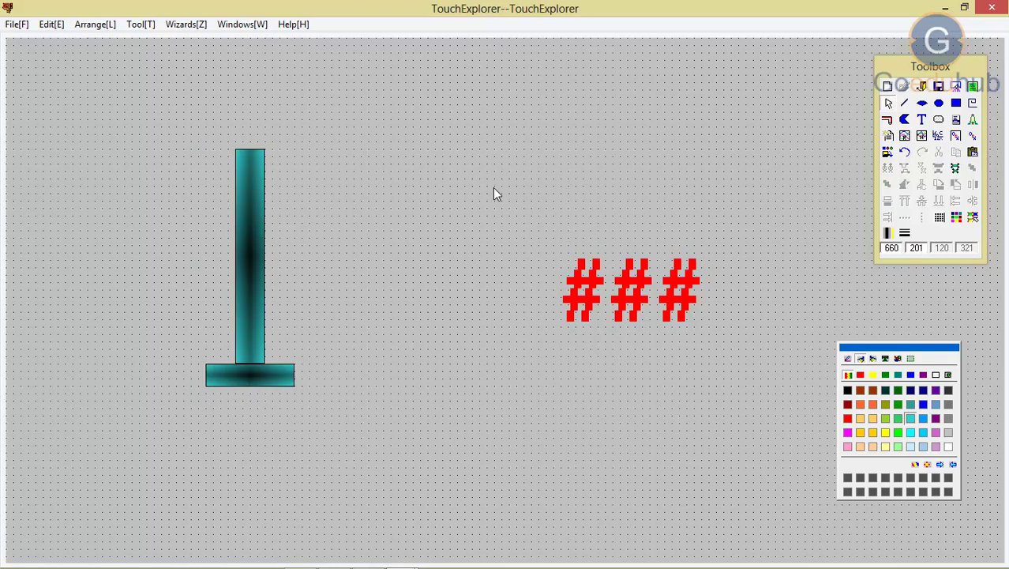